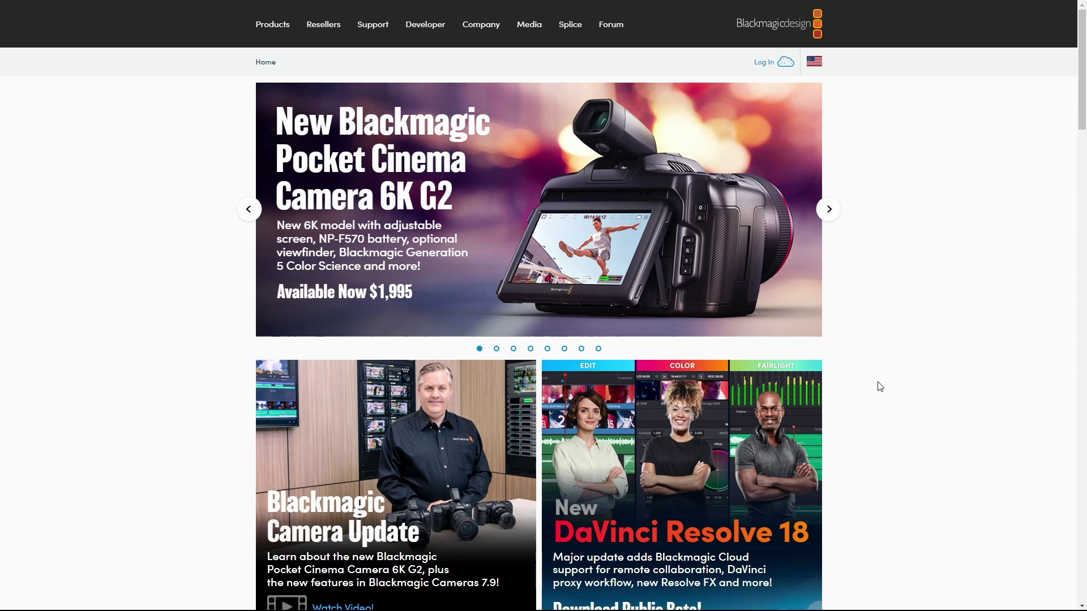
Scroll down the home page to the DaVinci Resolve 18 'Download Public Beta!' tile
scroll(908, 367, "down", 2)
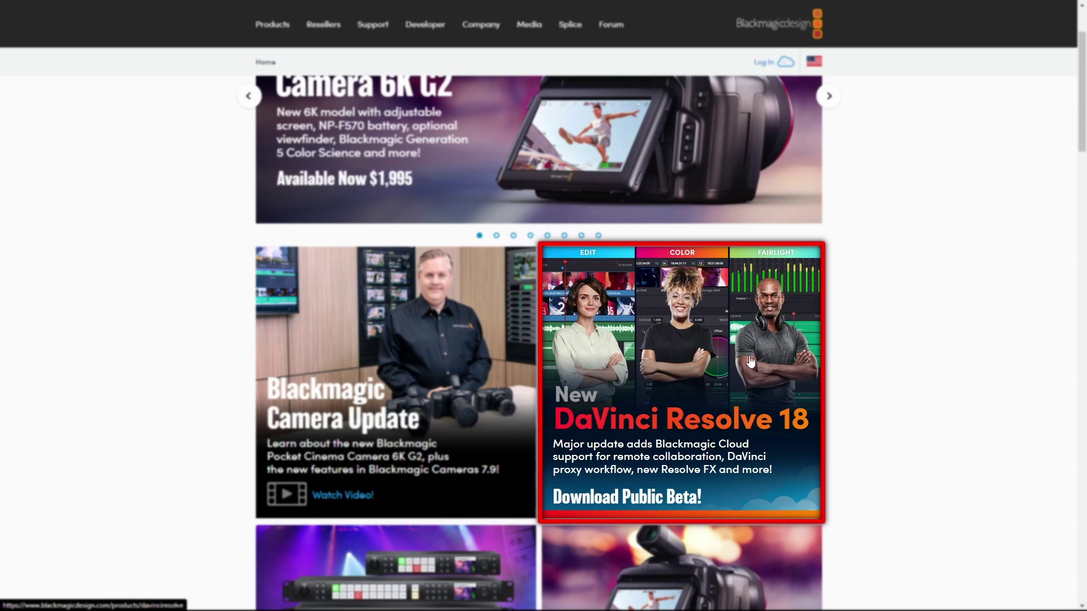
Open the DaVinci Resolve 18 product page, check the $295 Studio checkout, then return
left_click(673, 399)
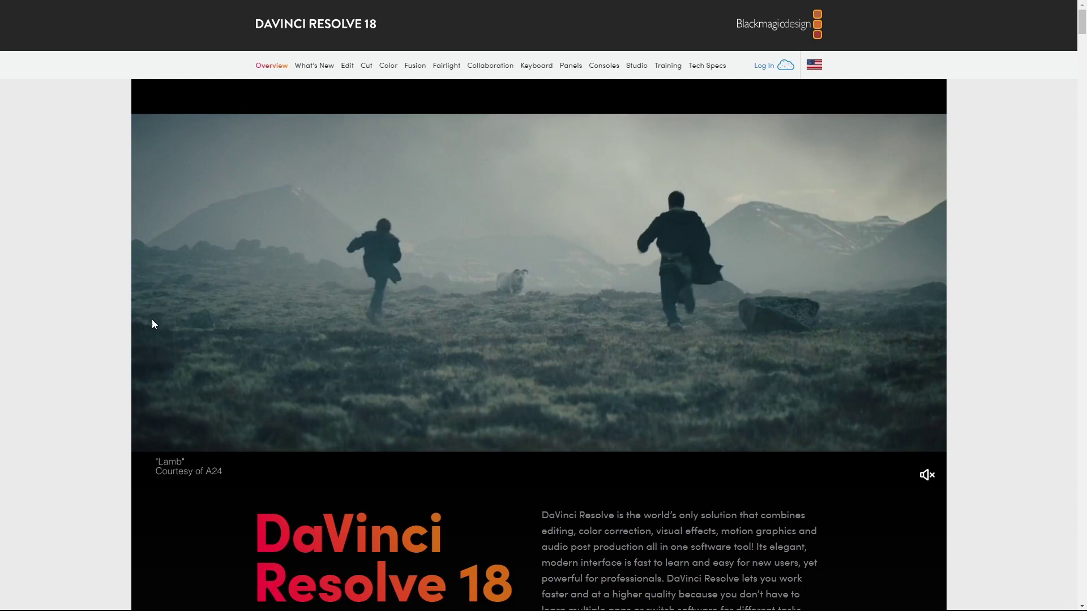
scroll(90, 323, "down", 7)
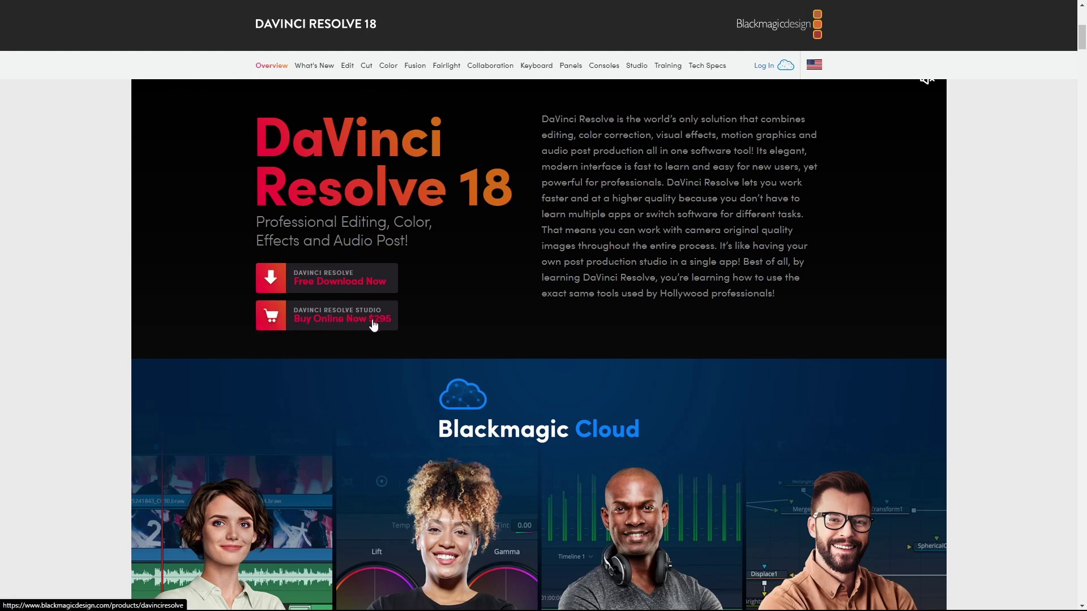
left_click(321, 324)
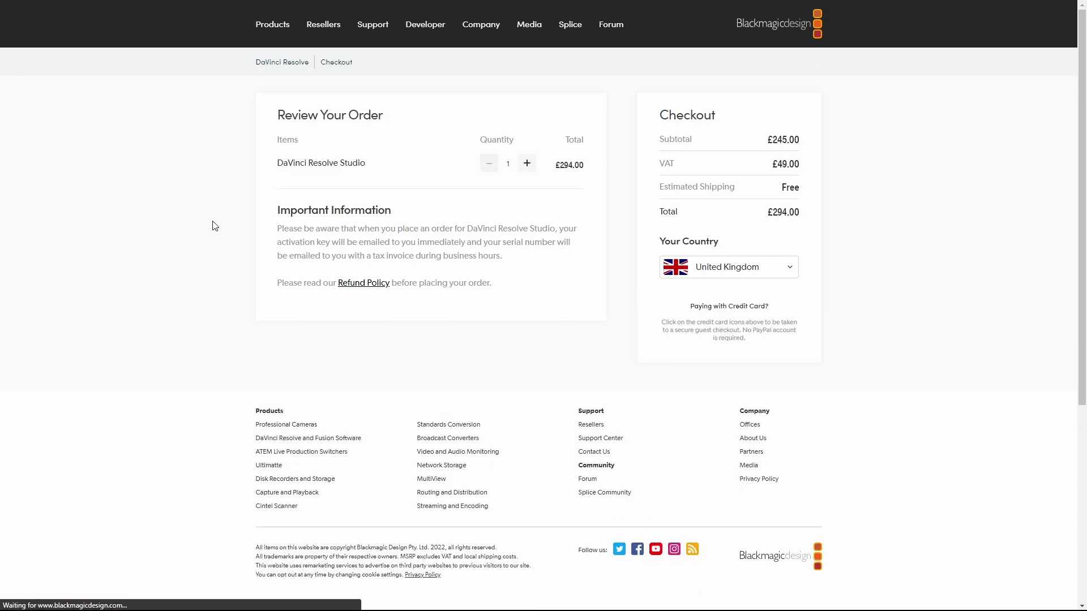
key("alt+Left")
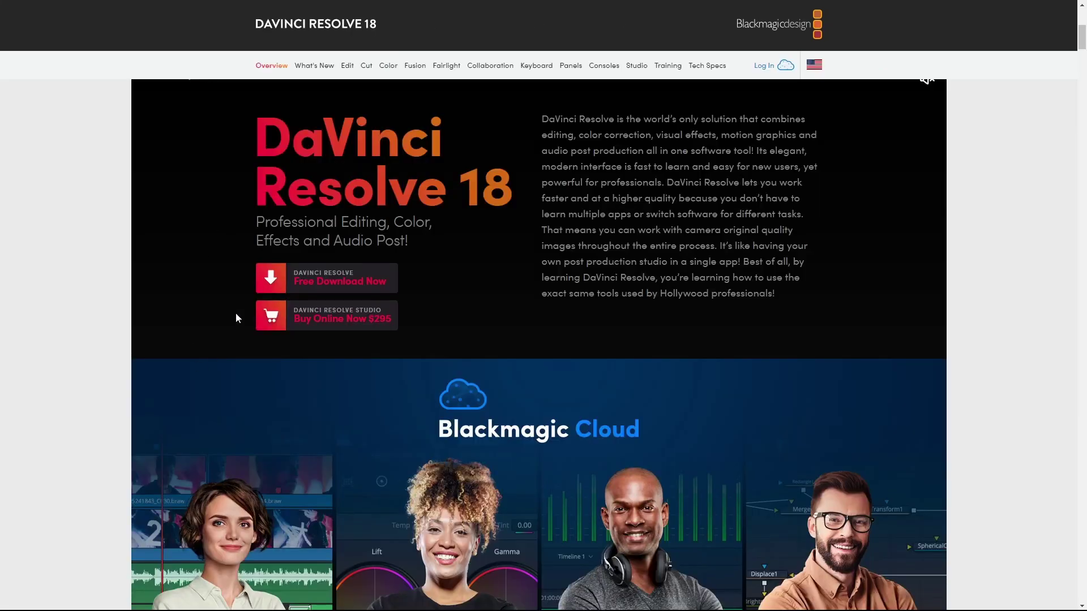
Show the download choices, then view and close the DaVinci Resolve 17 Windows registration form
left_click(301, 292)
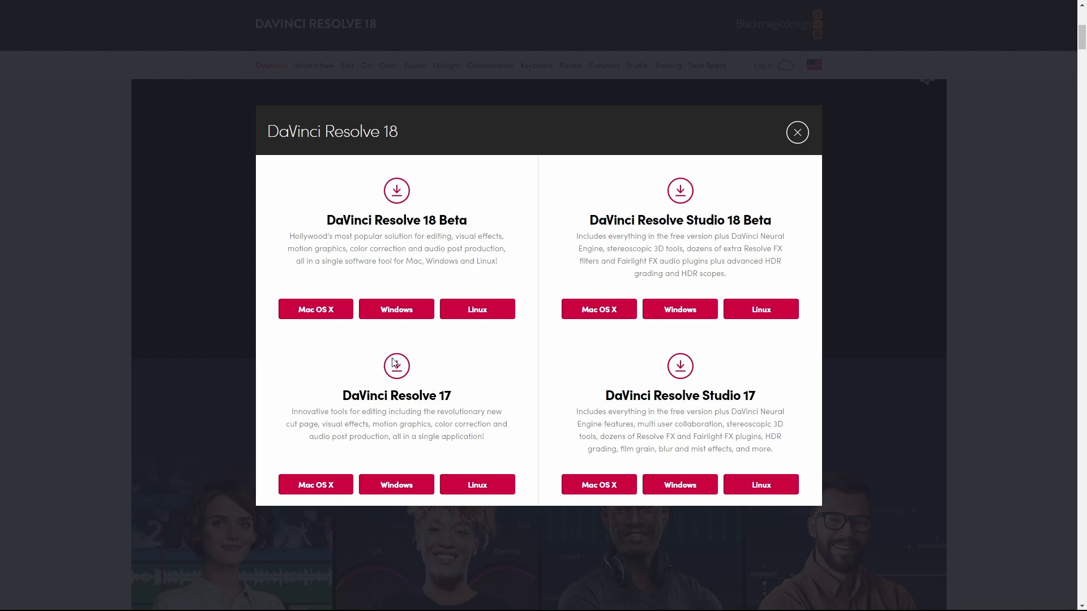
left_click(398, 485)
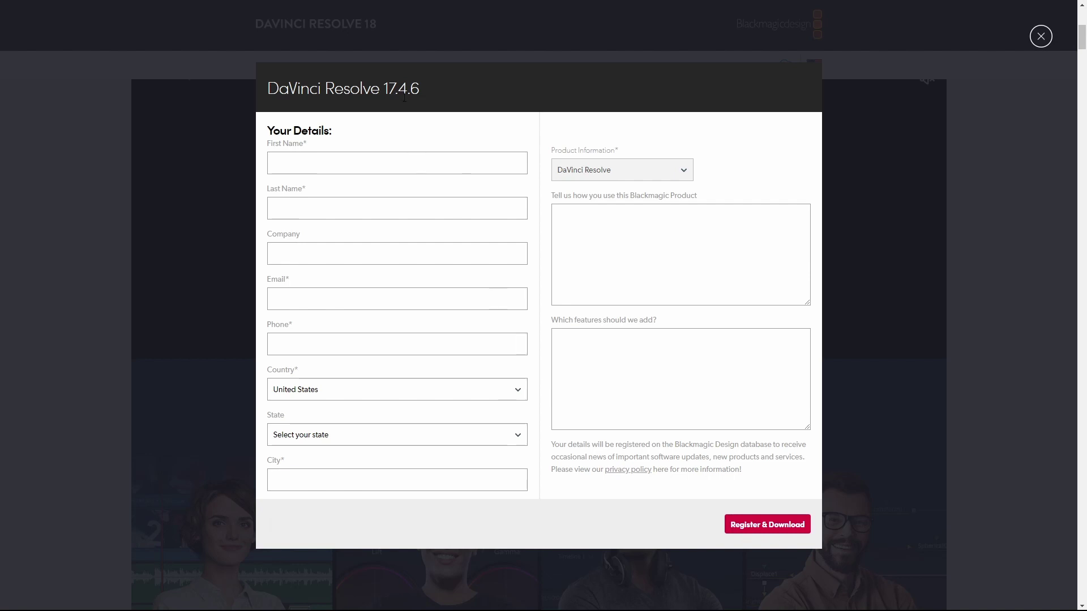
left_click(1036, 43)
scroll(569, 389, "down", 5)
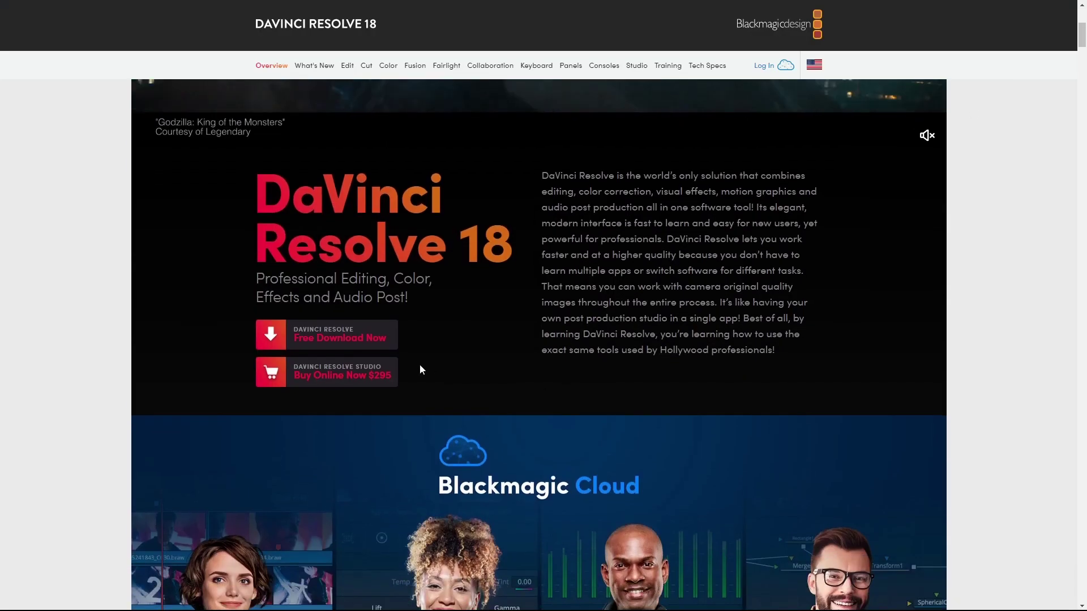
left_click(327, 340)
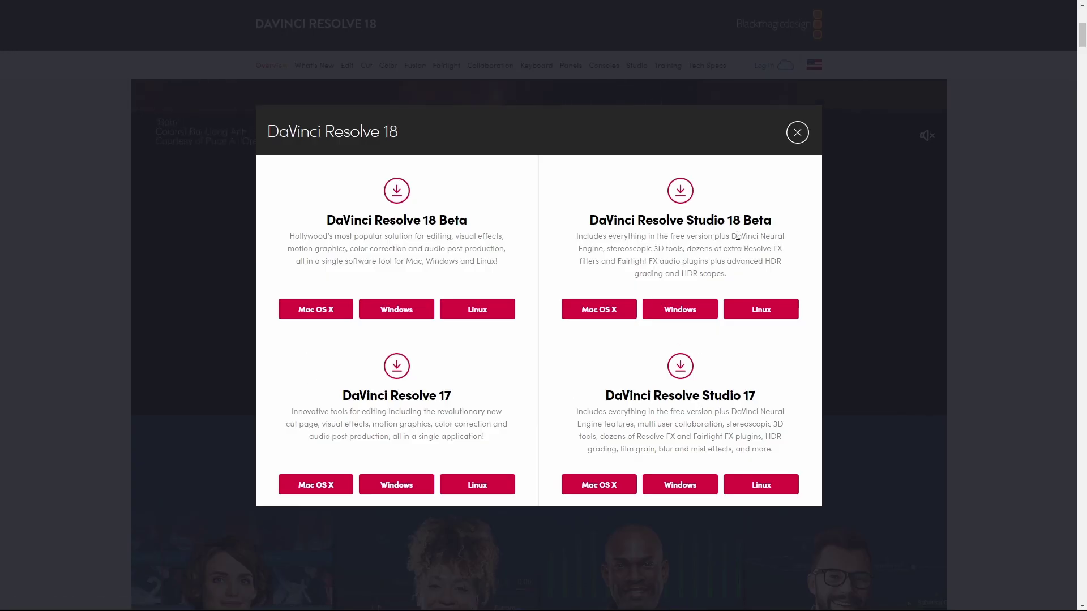
left_click(680, 309)
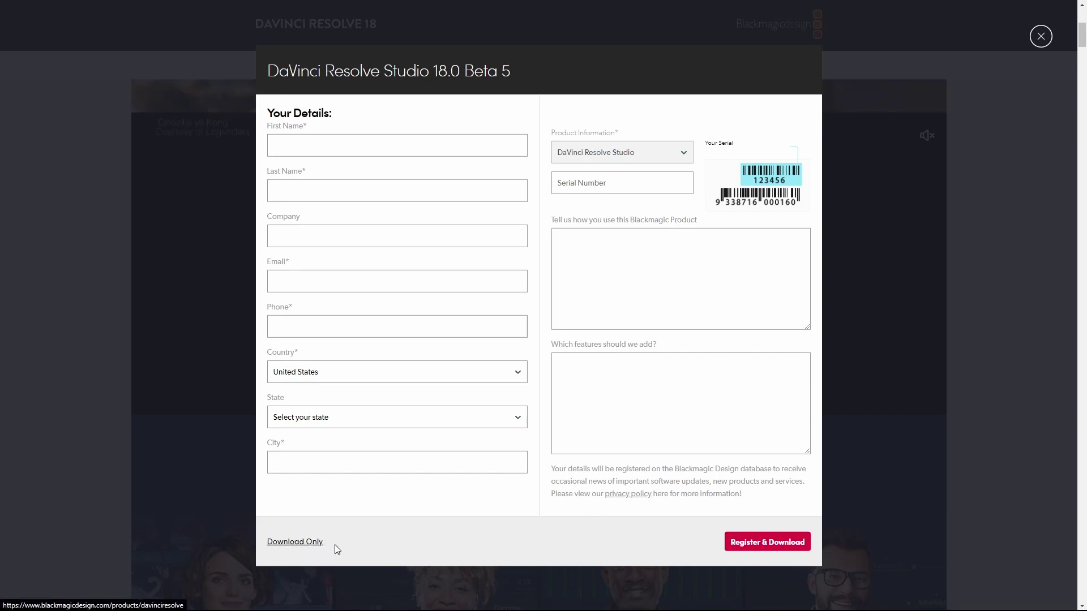
left_click(1040, 36)
scroll(867, 262, "down", 5)
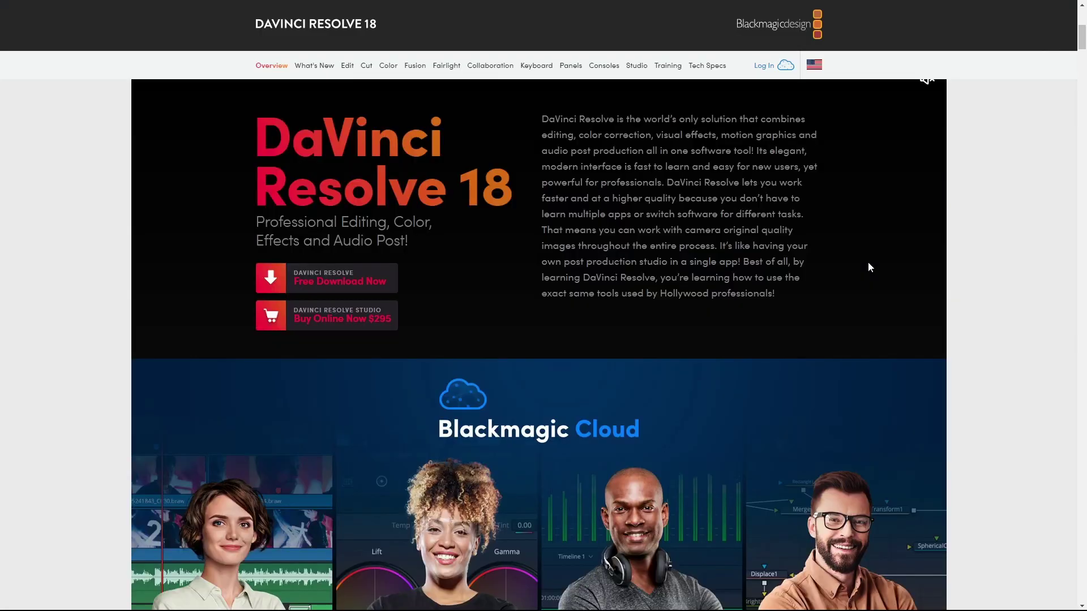
Return to the Blackmagic Design home page and go to the Support Center
key("alt+Left")
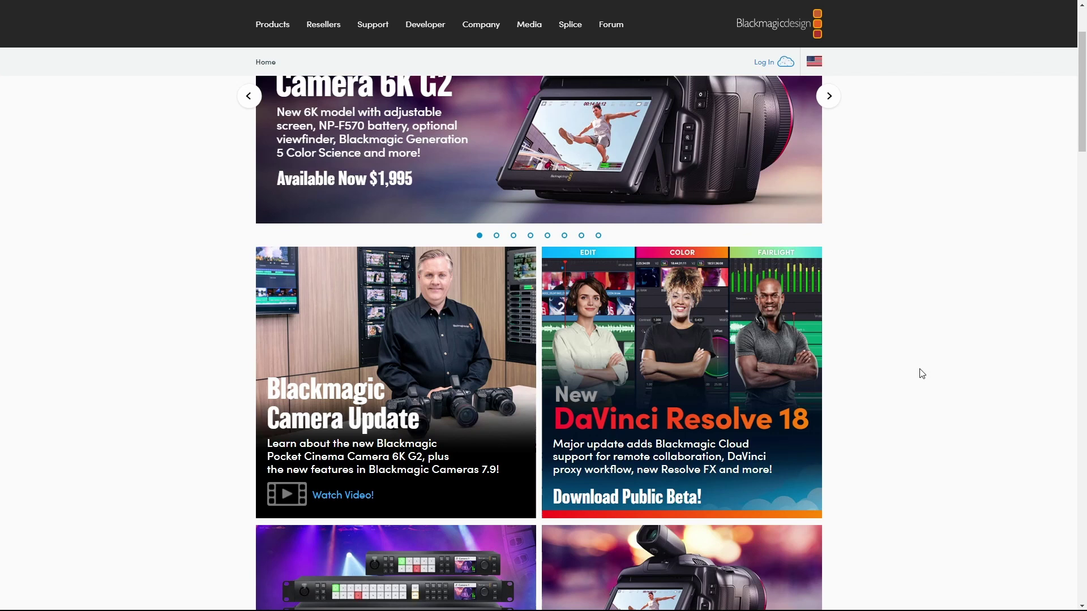
scroll(921, 372, "up", 1)
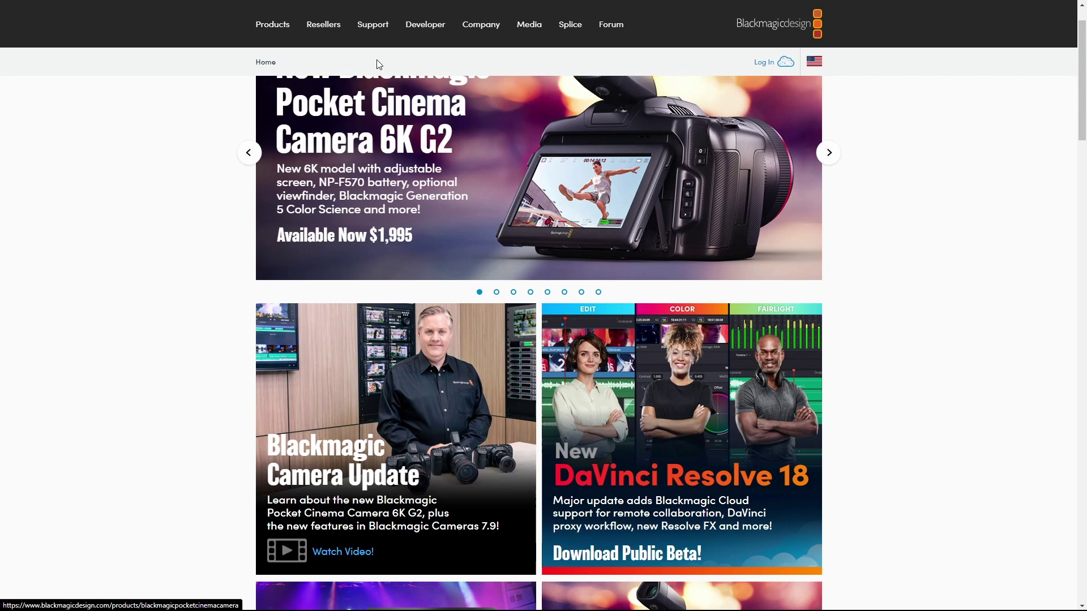
left_click(370, 30)
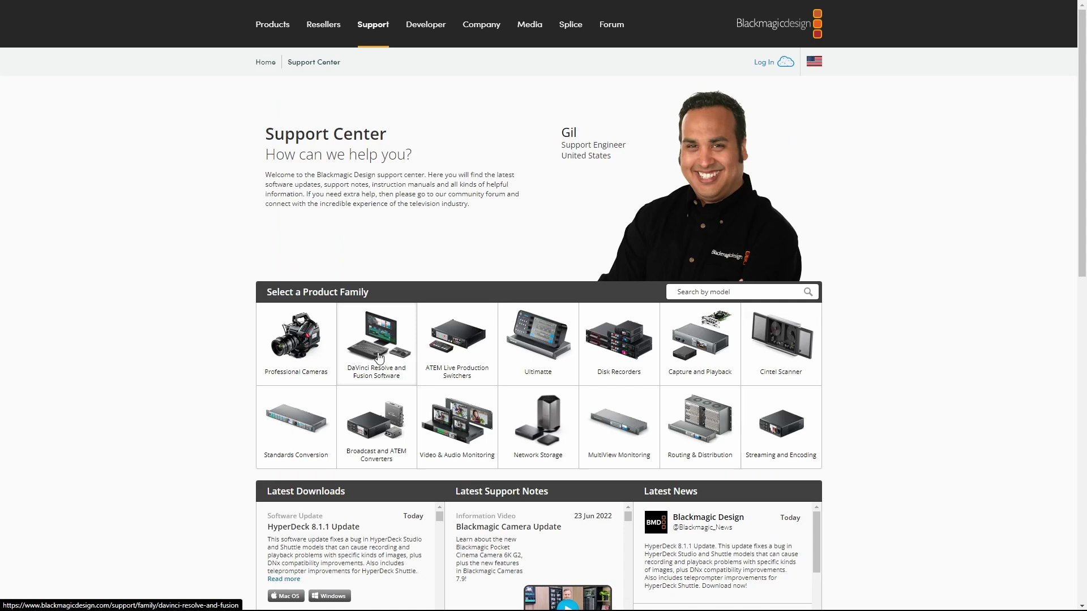
Browse Latest Downloads, then return to the top showing the 24 Jun 2022 Beta 5 entries
scroll(134, 355, "down", 5)
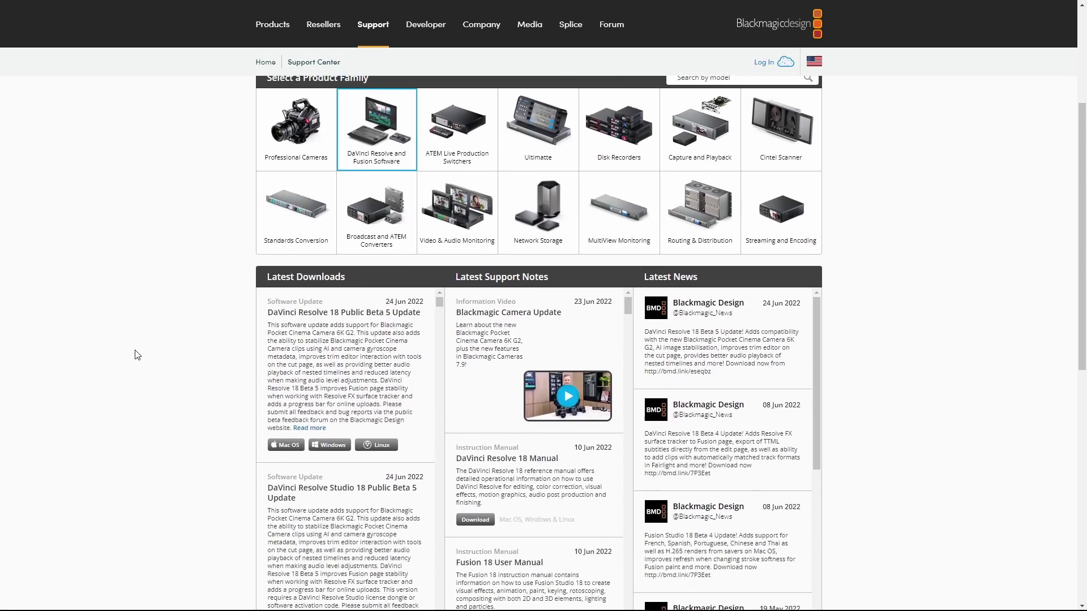
scroll(135, 354, "down", 1)
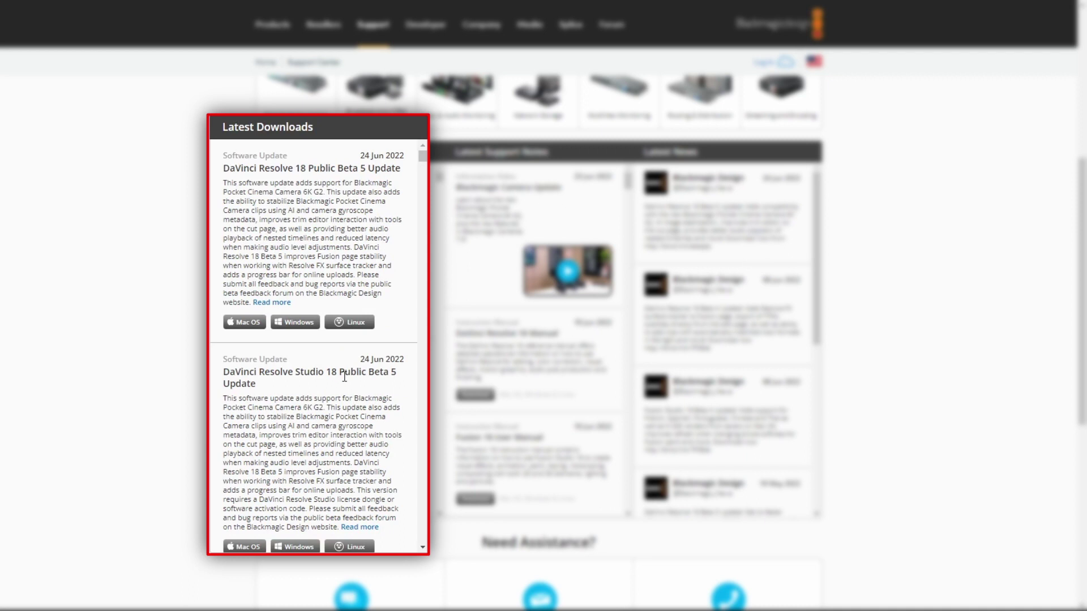
scroll(344, 376, "down", 5)
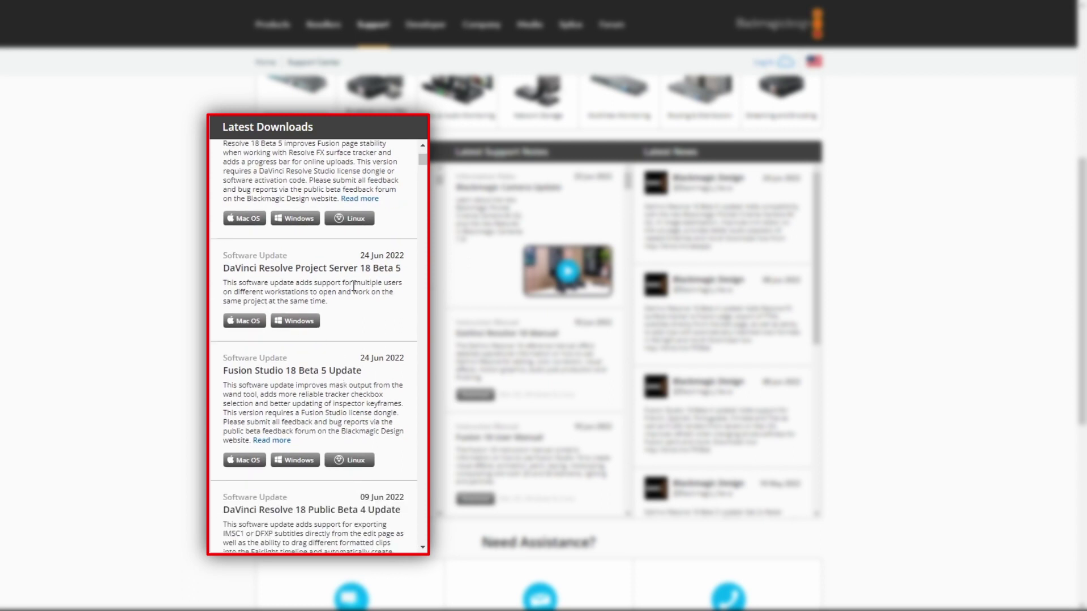
scroll(353, 287, "down", 1)
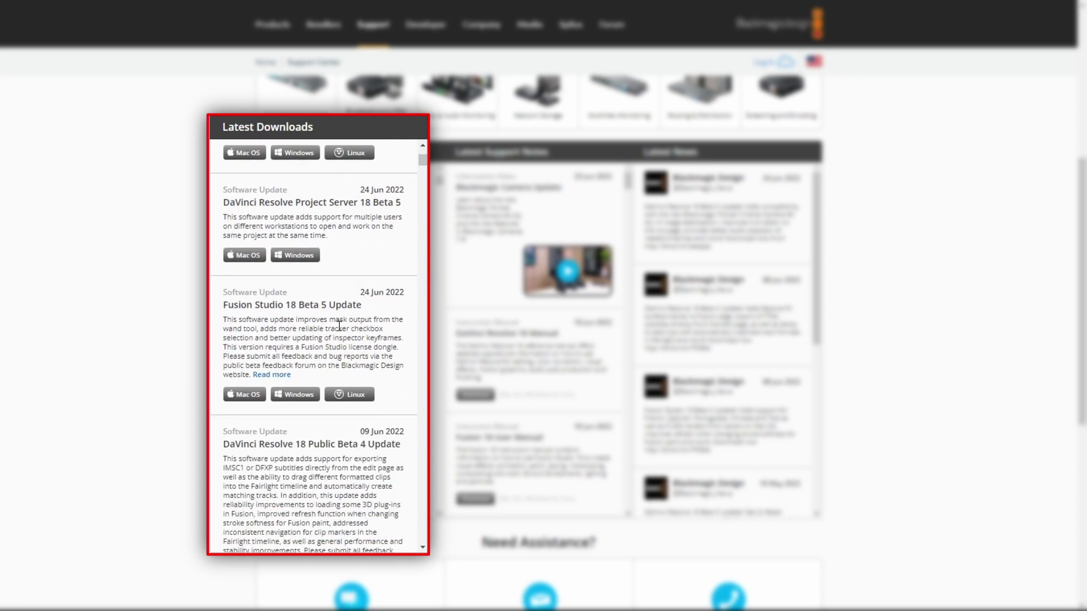
scroll(339, 326, "down", 8)
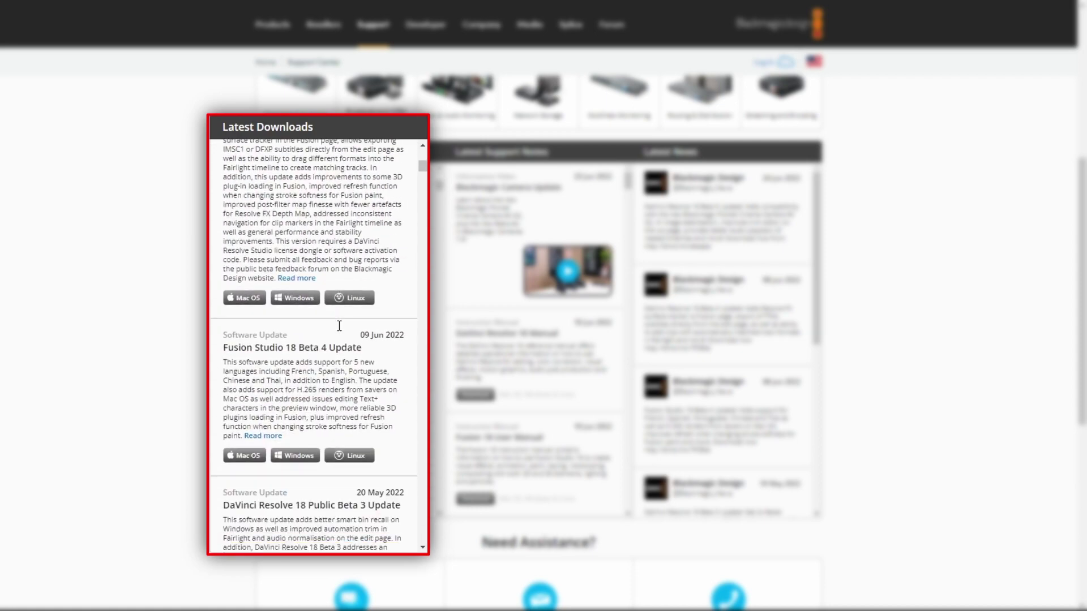
scroll(339, 326, "down", 10)
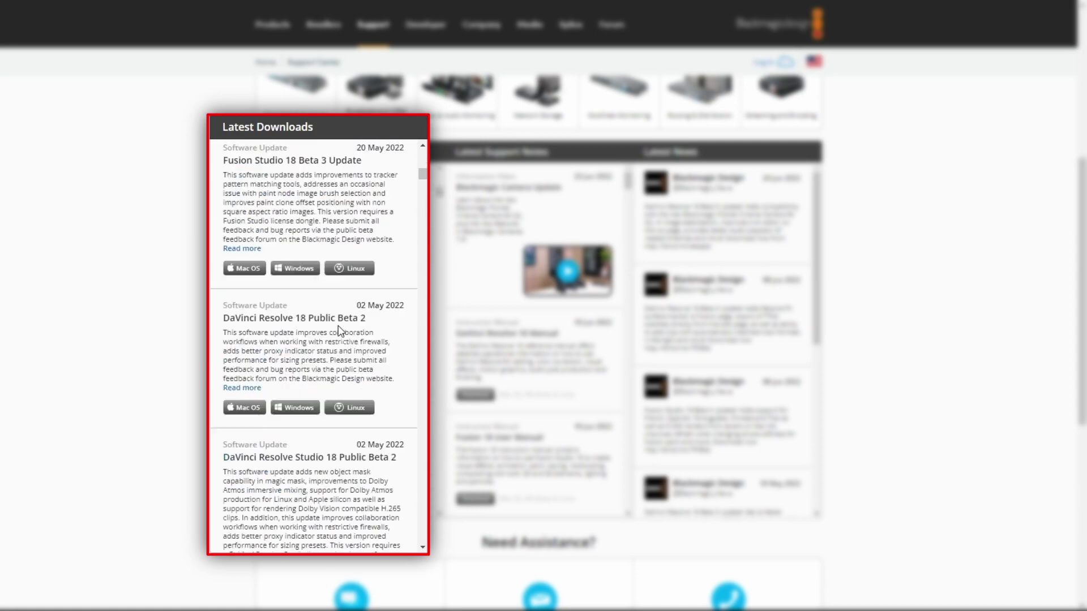
scroll(339, 328, "down", 10)
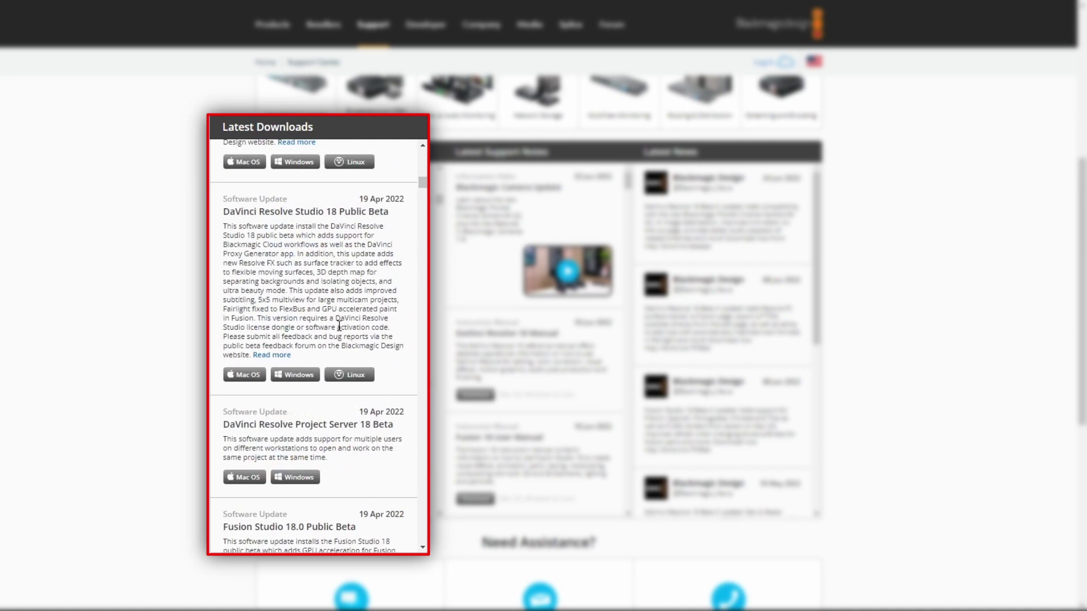
scroll(339, 327, "down", 10)
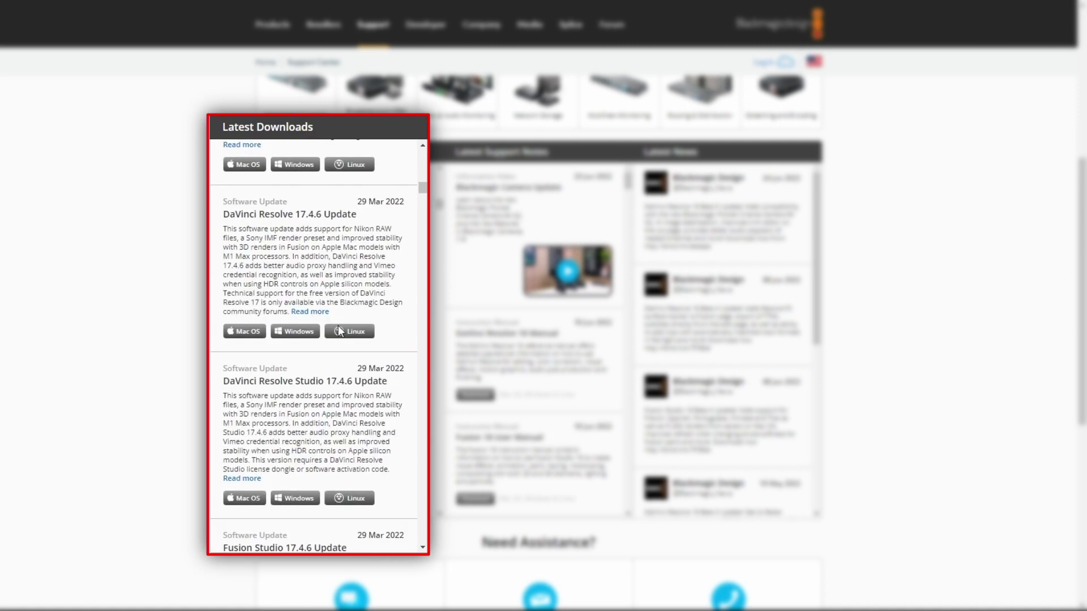
scroll(325, 243, "down", 5)
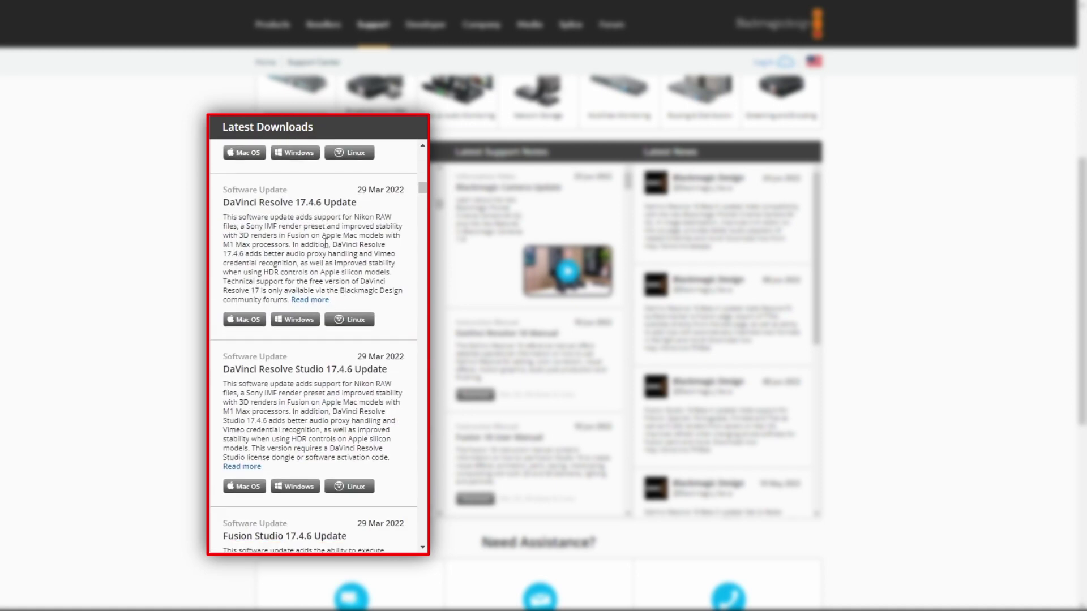
scroll(325, 244, "down", 4)
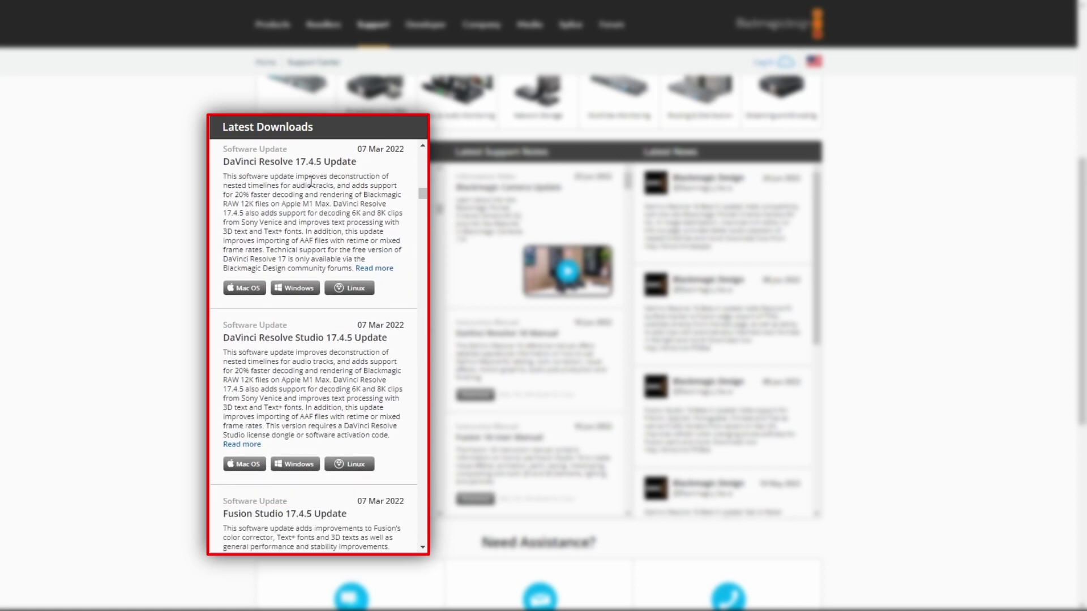
scroll(301, 269, "down", 10)
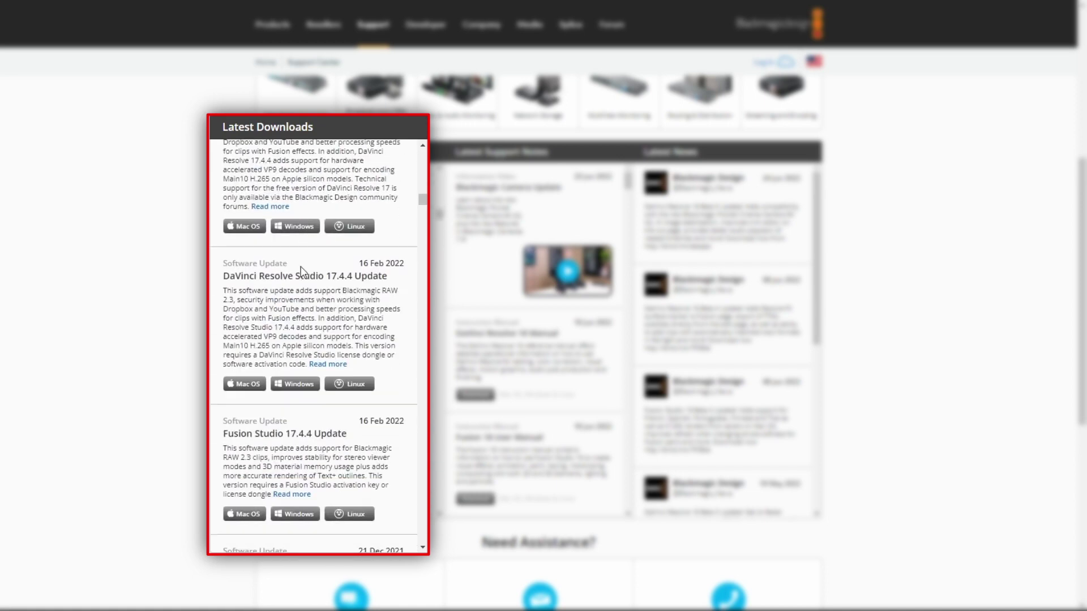
scroll(302, 270, "down", 5)
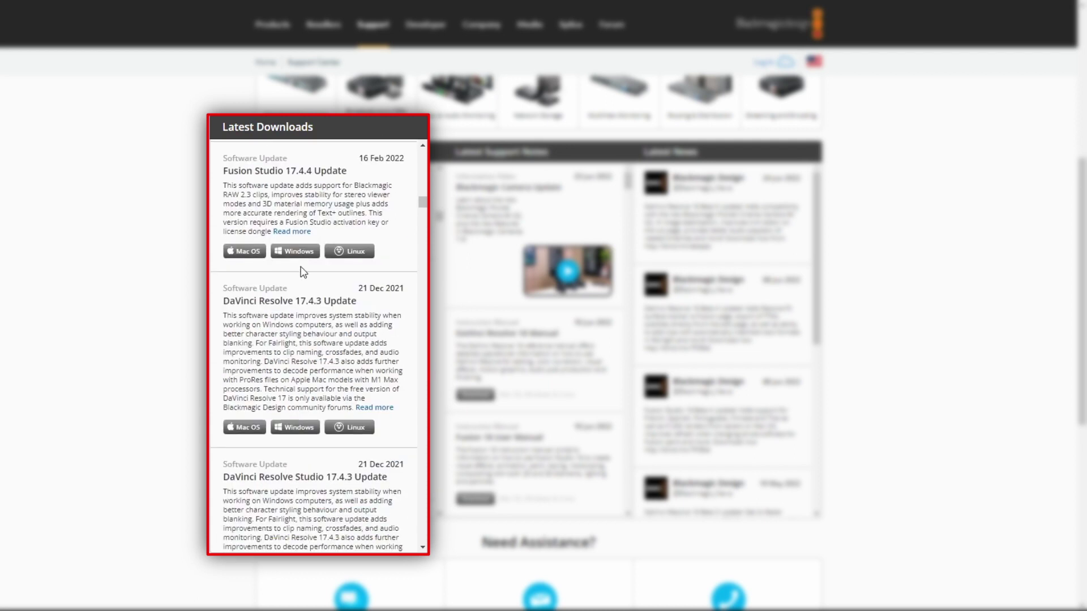
scroll(302, 272, "down", 4)
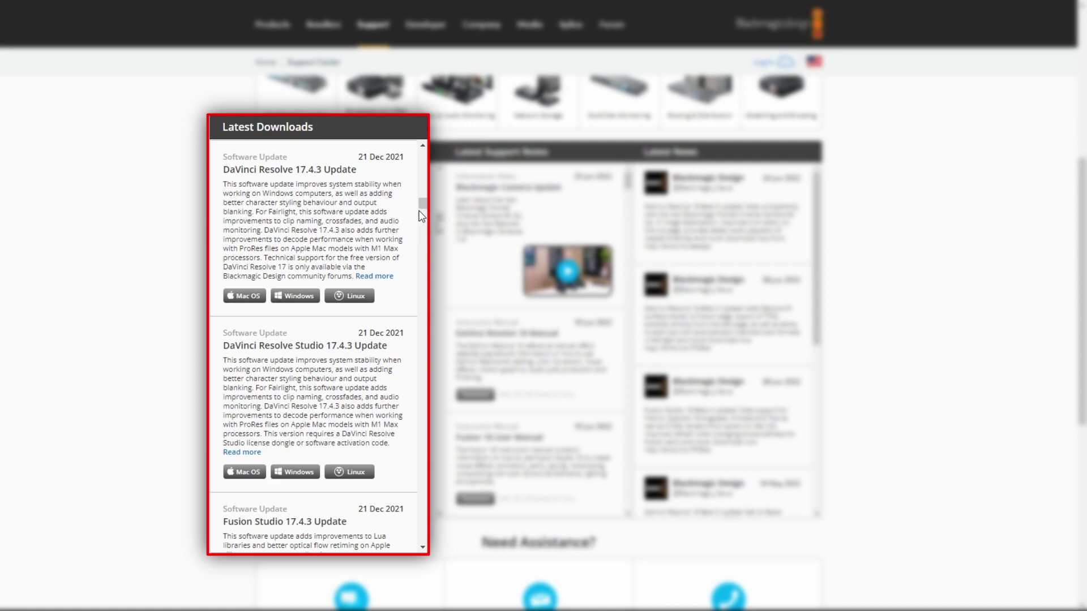
left_click_drag(422, 208, 421, 157)
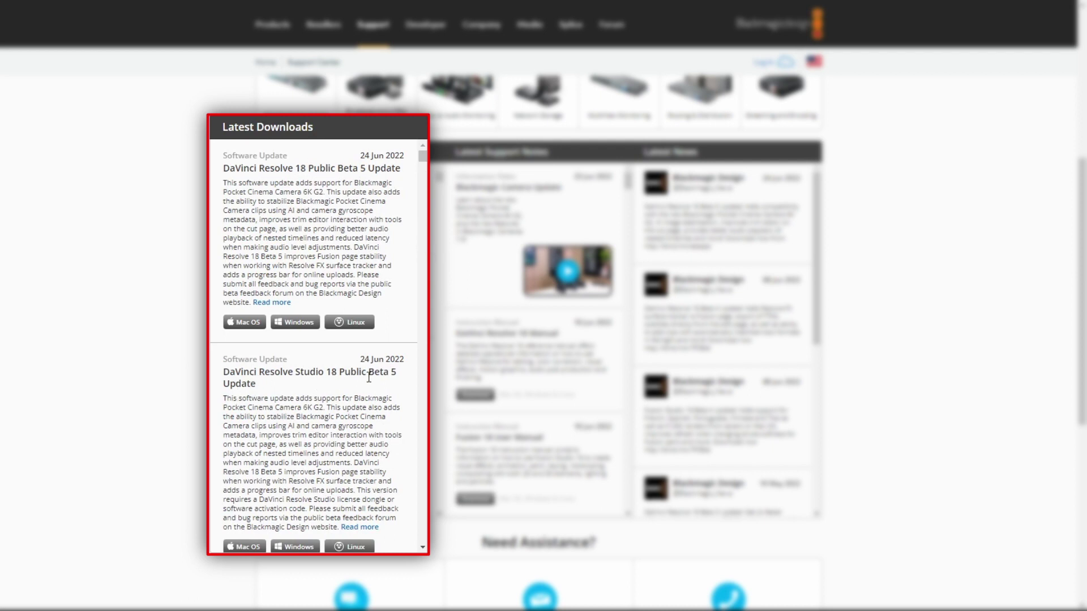
Open the Windows download form for DaVinci Resolve Studio 18 Public Beta 5 Update
scroll(361, 405, "down", 1)
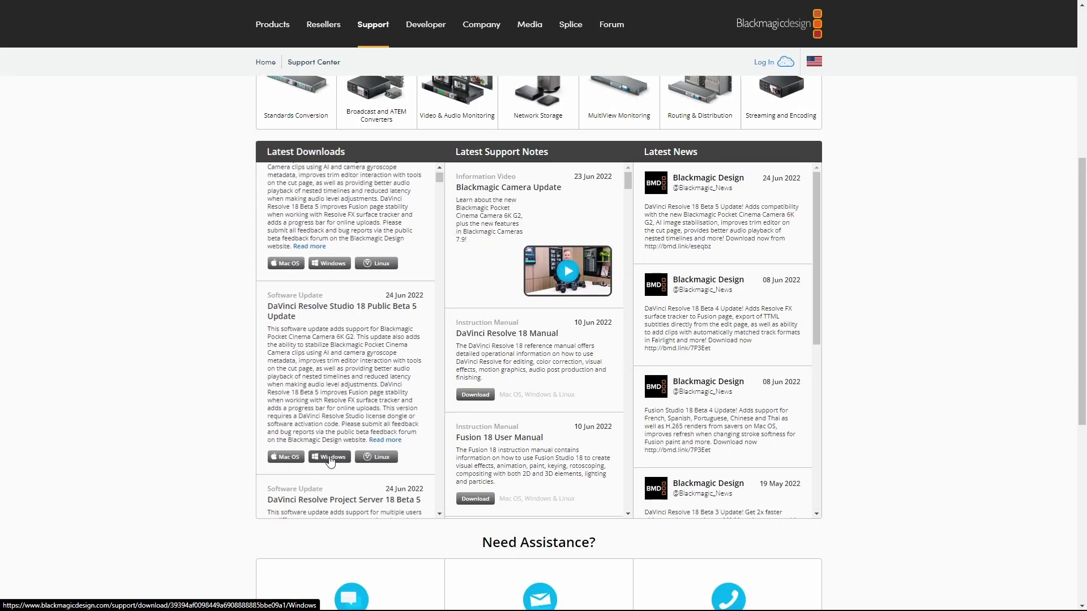
left_click(302, 478)
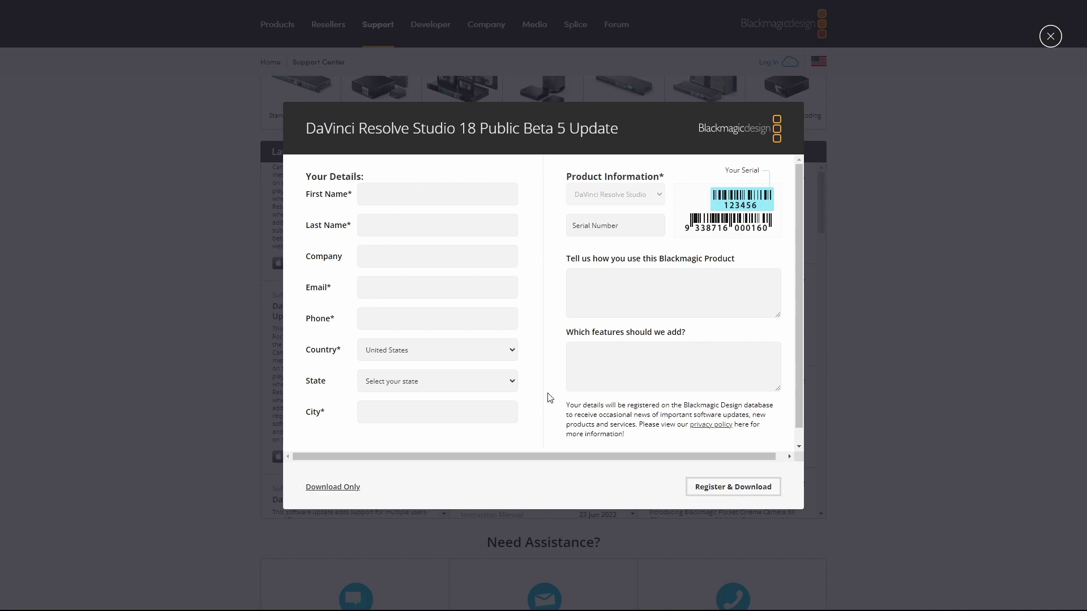
Download the 3.01 GB DaVinci_Resolve_Studio_18.0b5_Windows_2.zip with IDM and open its Programs folder
left_click(330, 490)
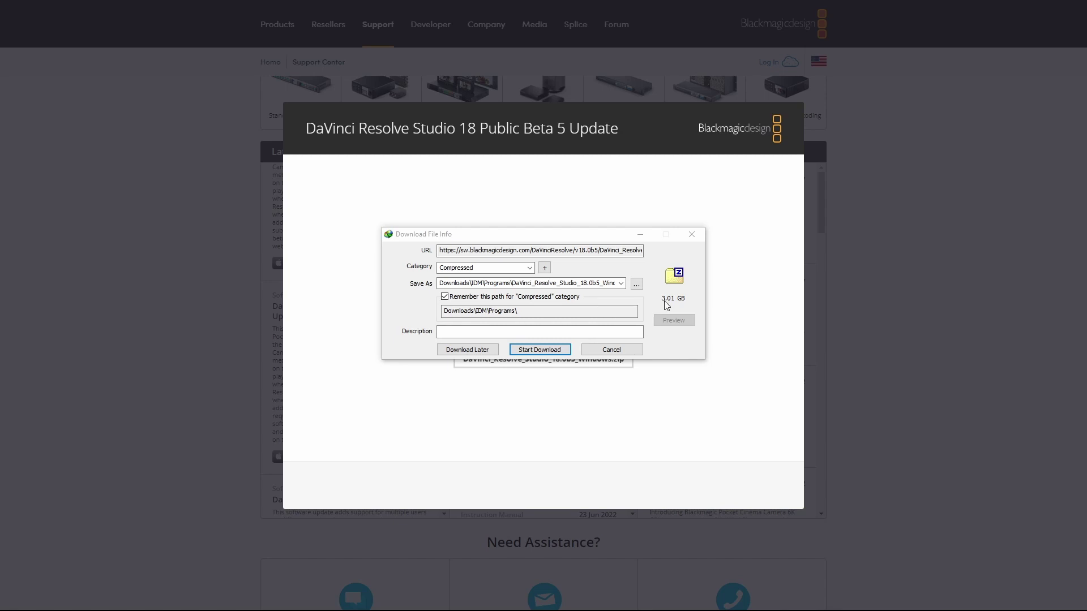
left_click_drag(600, 234, 603, 391)
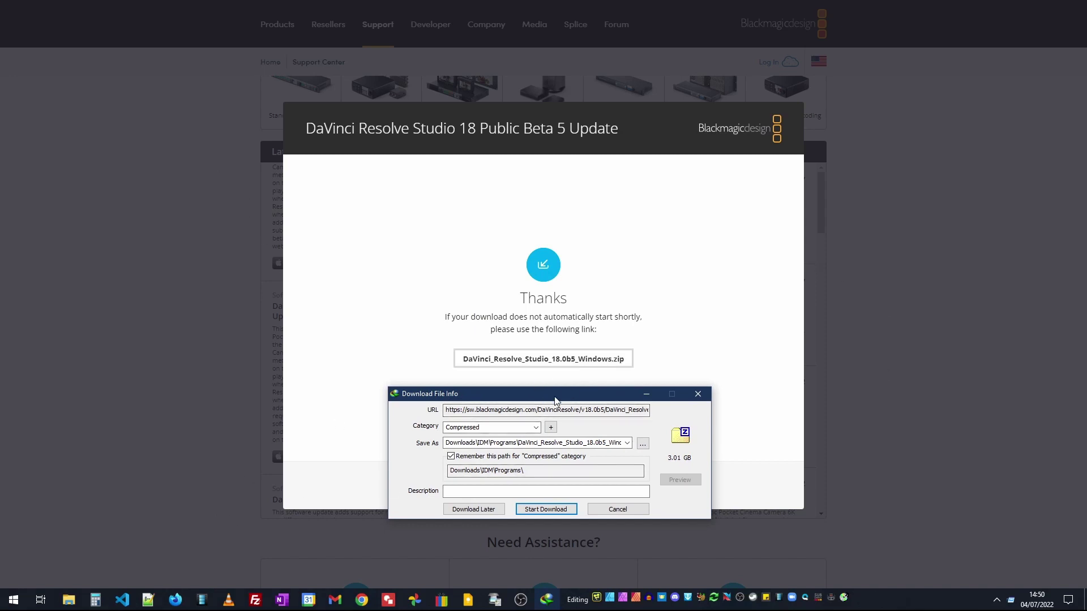
left_click_drag(558, 395, 556, 239)
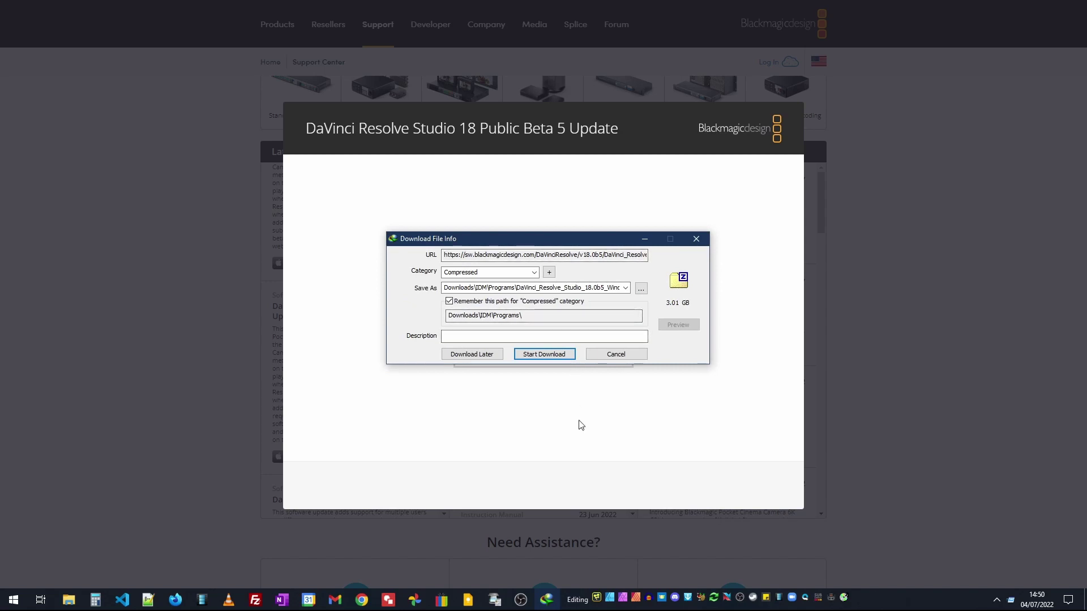
left_click(542, 354)
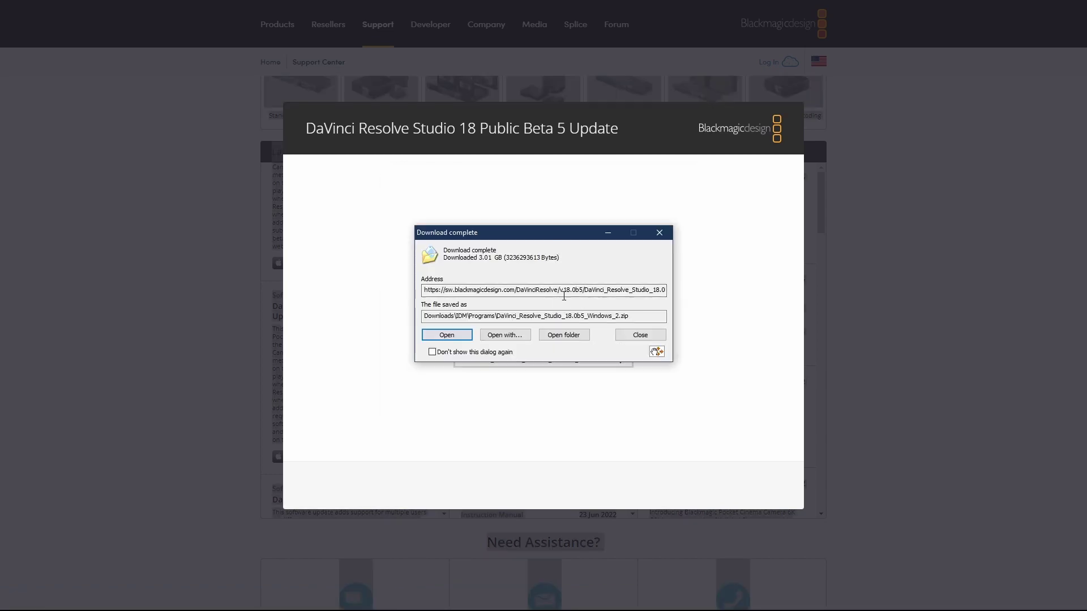
left_click(563, 334)
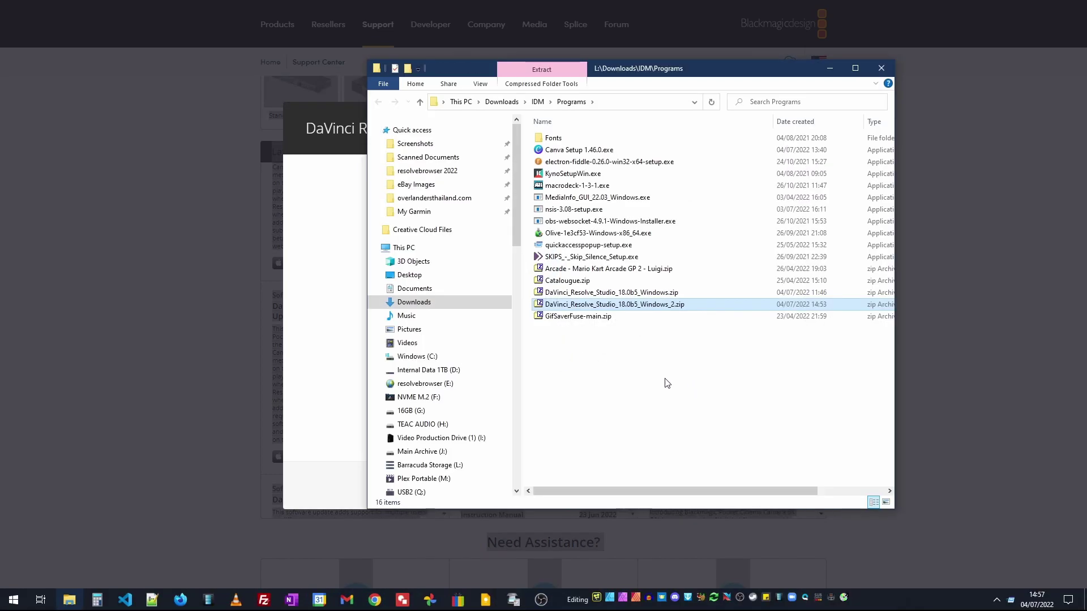
Dismiss the browser's download thanks notice and return to the Programs folder
left_click(925, 290)
left_click(876, 307)
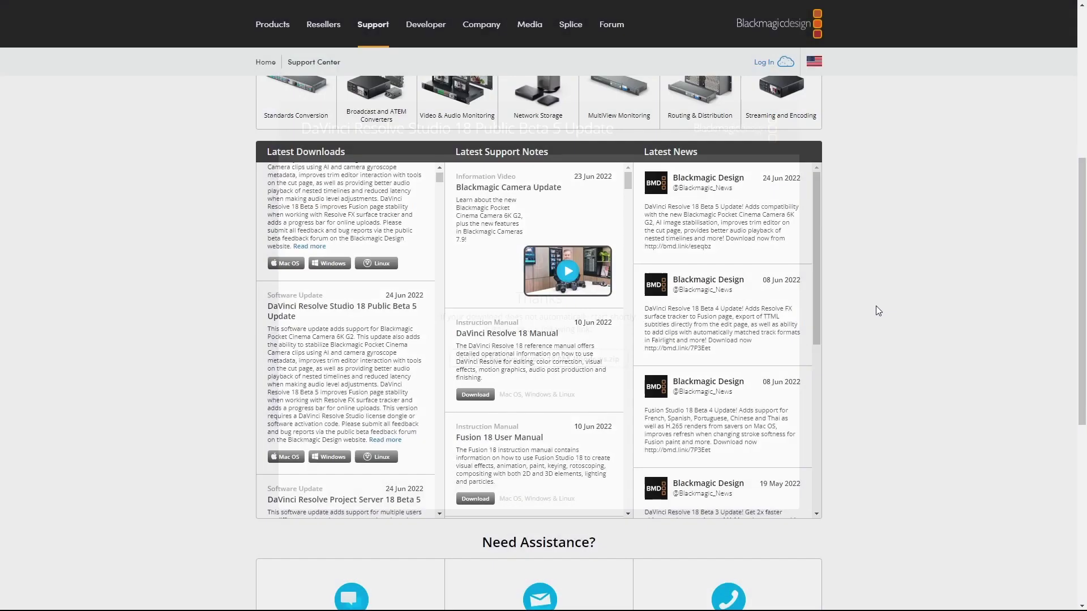
key("alt+Tab")
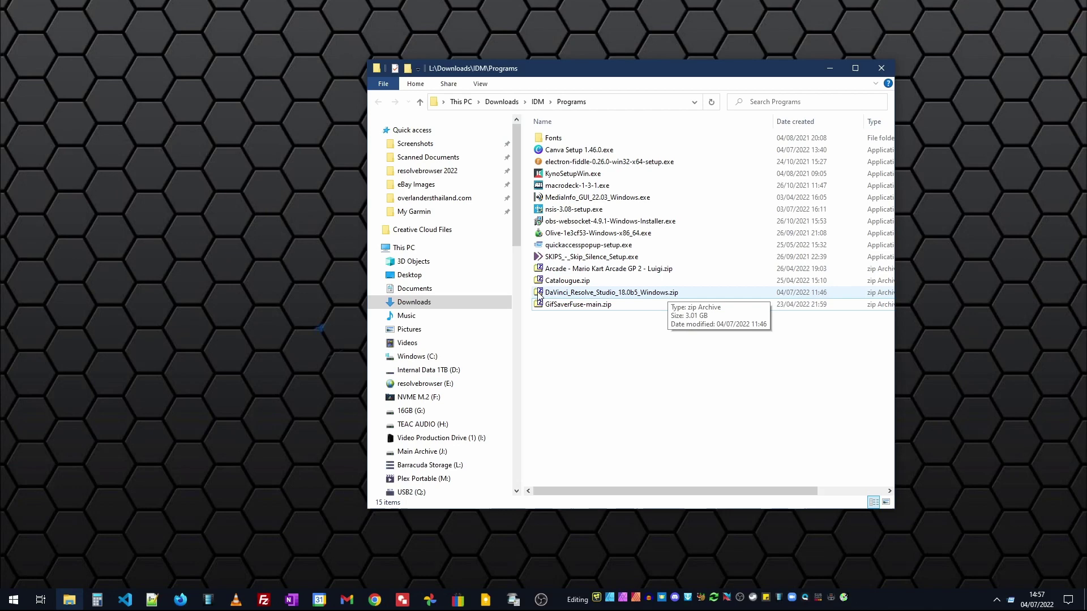
Extract DaVinci_Resolve_Studio_18.0b5_Windows.exe from the zip using 7-Zip Extract Here
left_click(539, 295)
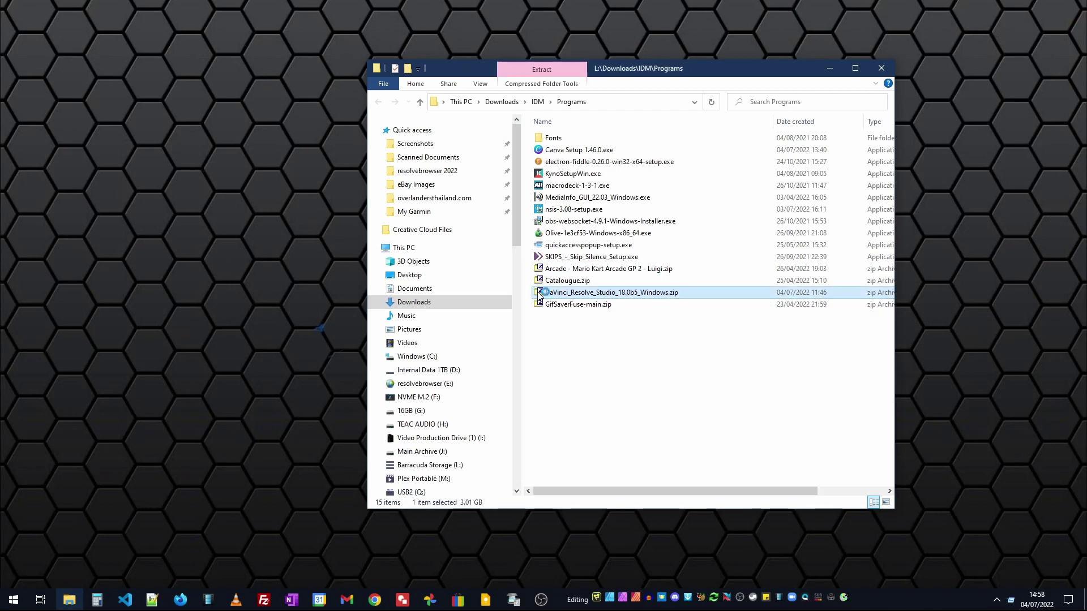
double_click(539, 294)
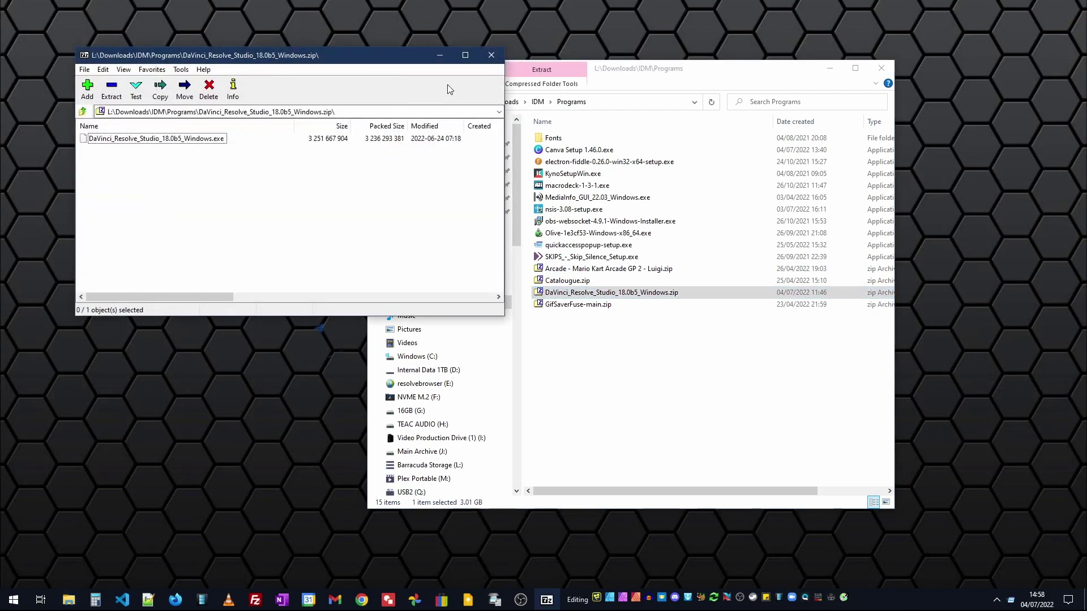
left_click(489, 54)
right_click(538, 294)
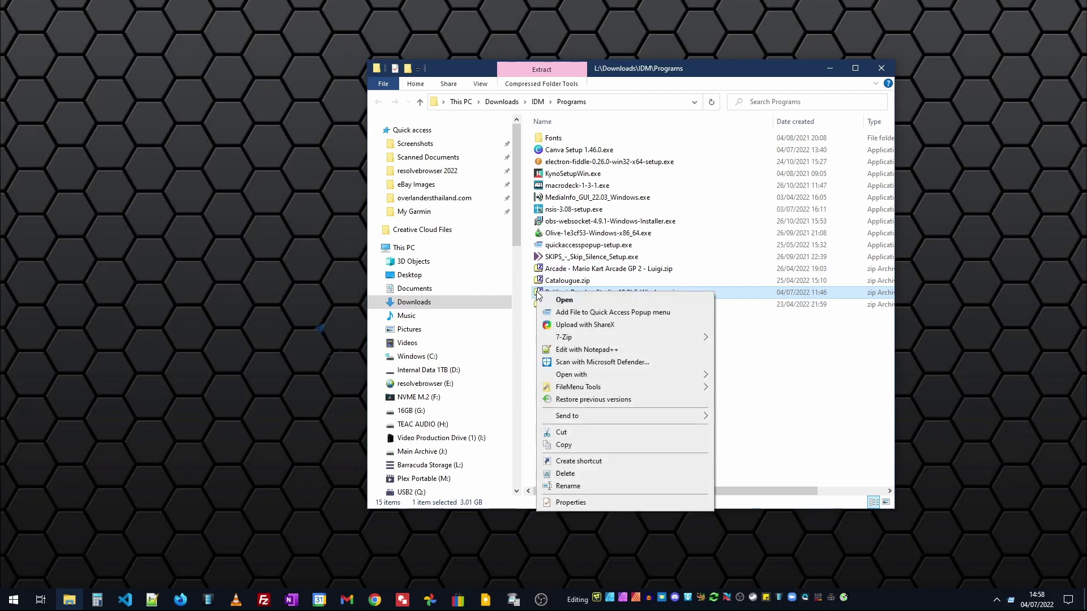
mouse_move(609, 339)
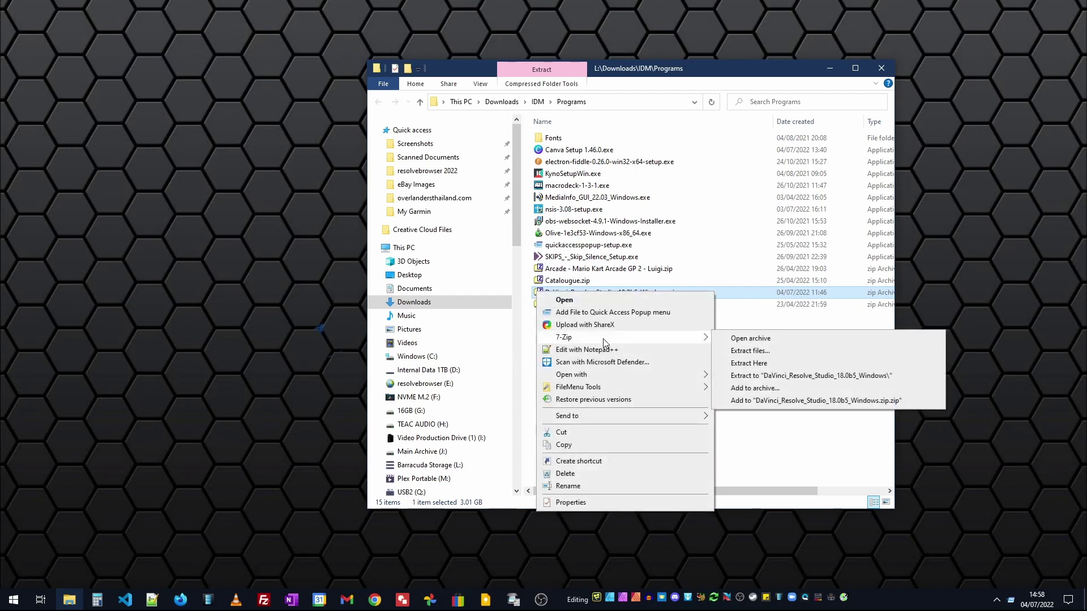
left_click(756, 366)
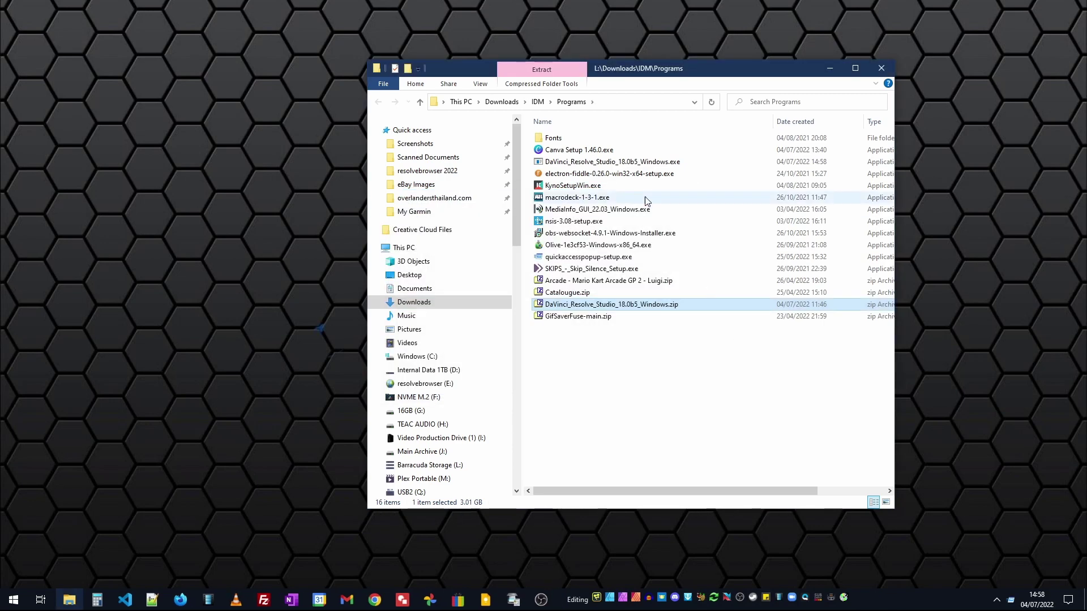
Launch the DaVinci Resolve Studio 18 installer and accept the licence agreement
double_click(594, 162)
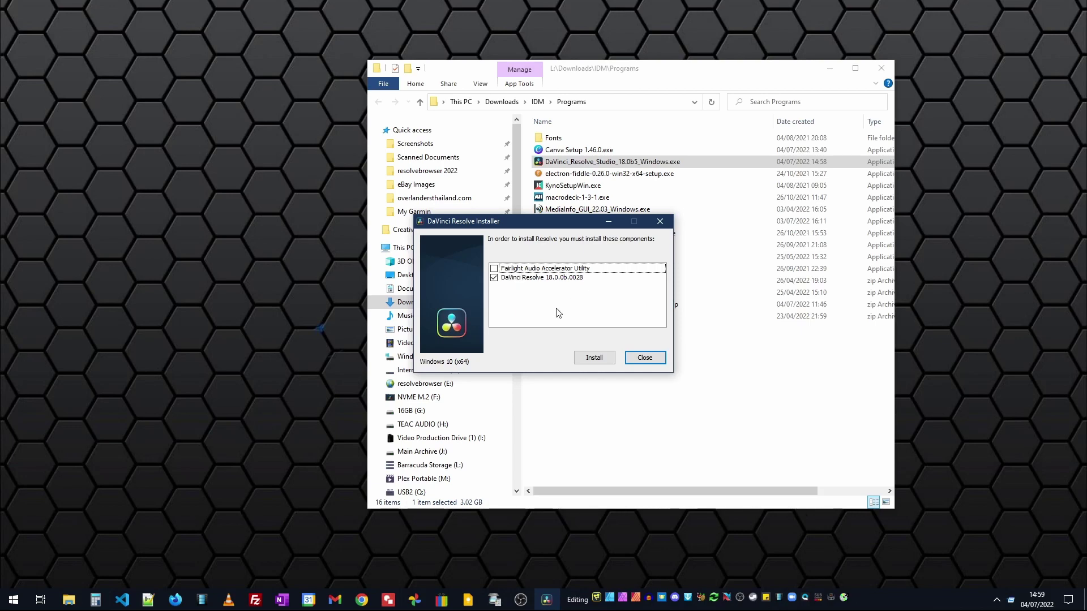
left_click(596, 358)
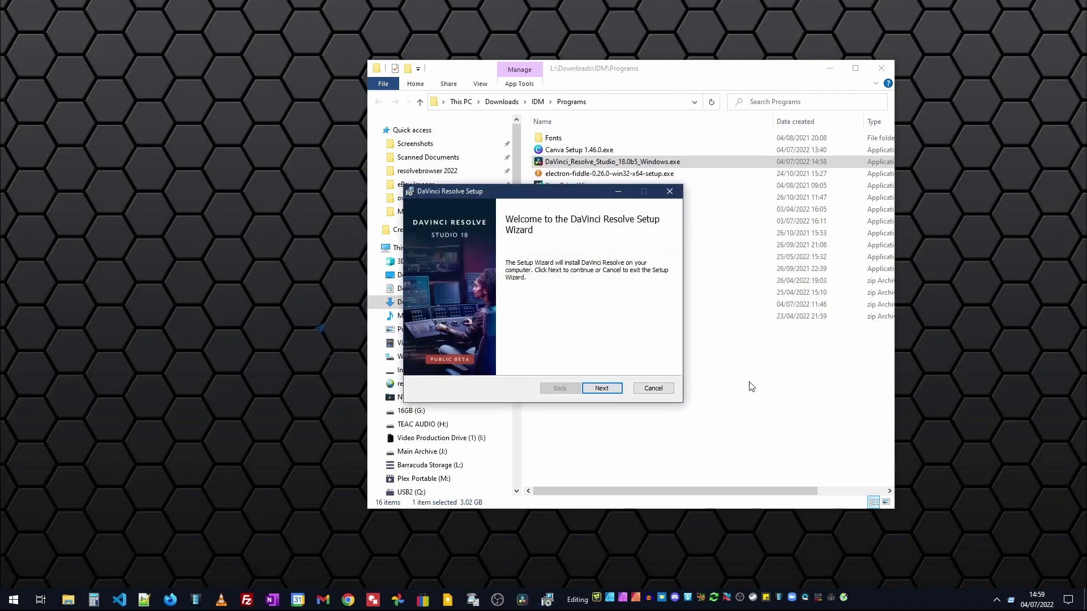
left_click(605, 388)
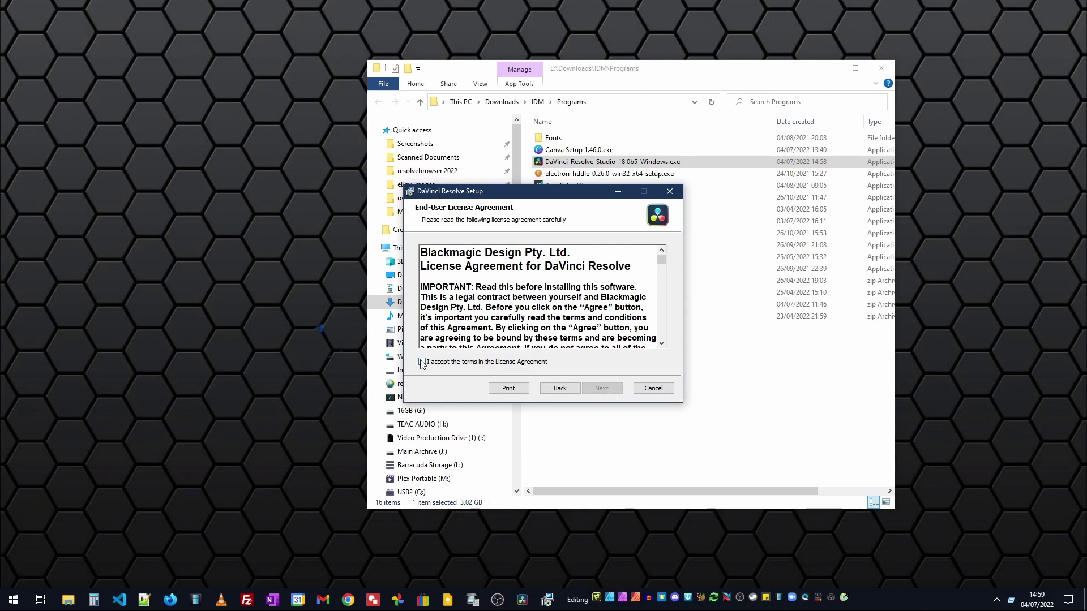
left_click(422, 363)
left_click(606, 389)
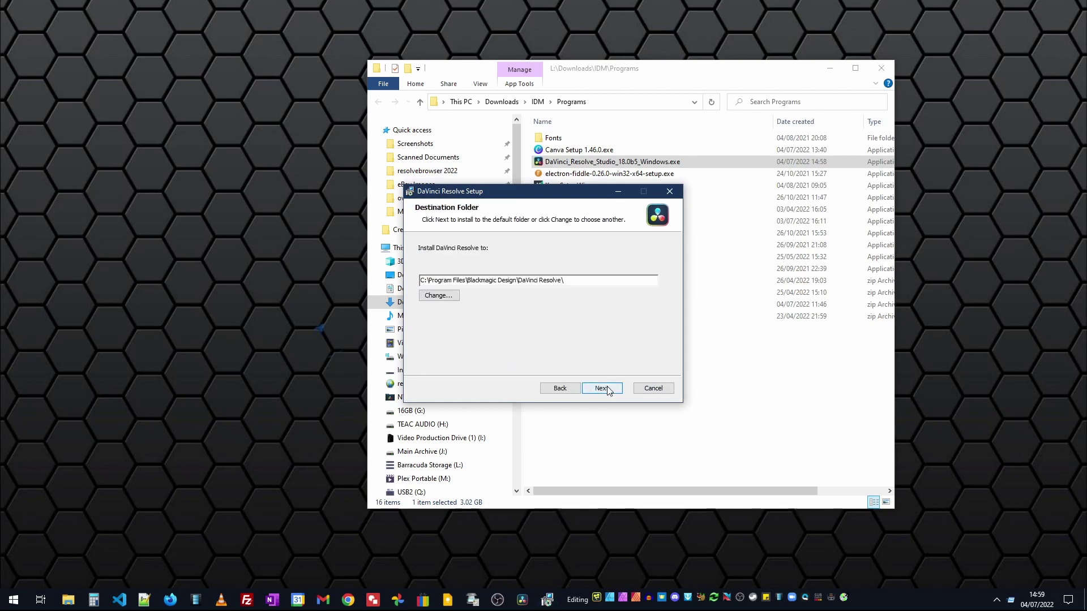
Install into the default Program Files folder with Show ReadMe ticked
left_click(608, 390)
left_click(605, 390)
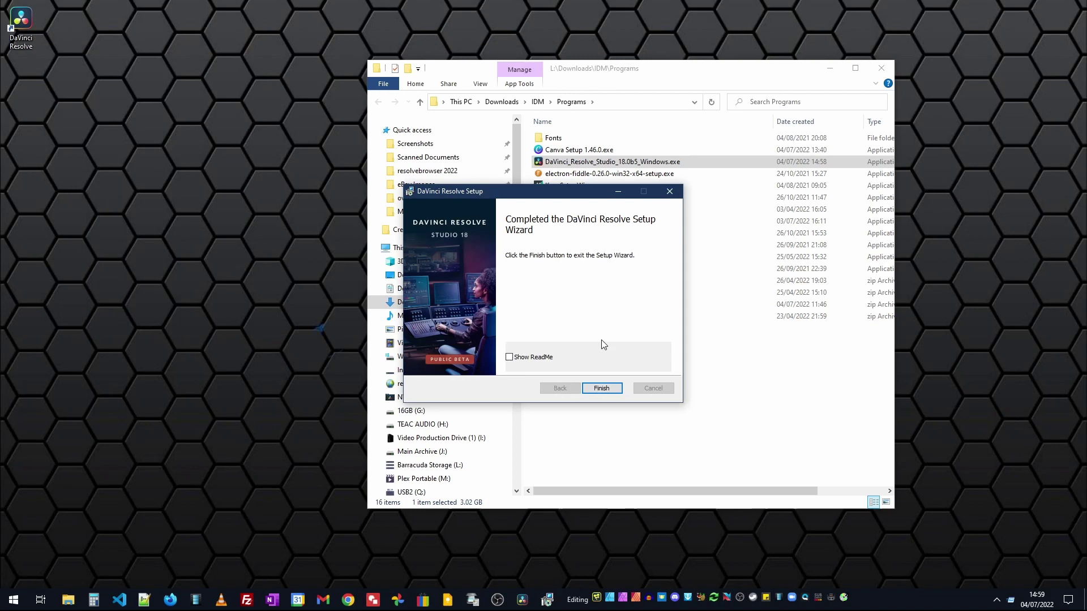
left_click(508, 358)
Finish setup, dismiss the Installation complete box, and scroll through ReadMe.rtf's new features
left_click(601, 388)
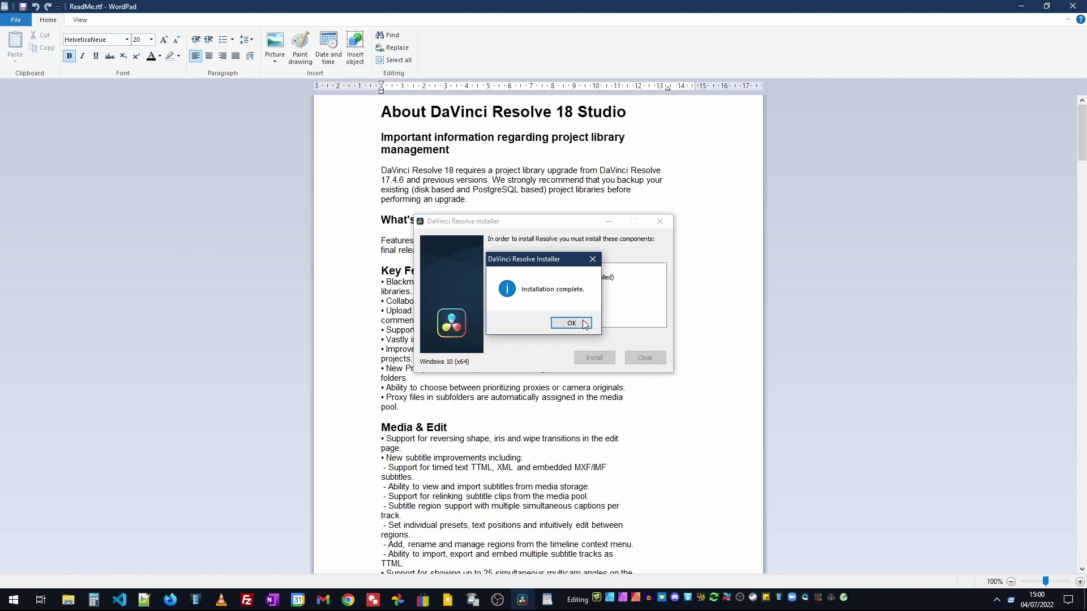
left_click(571, 323)
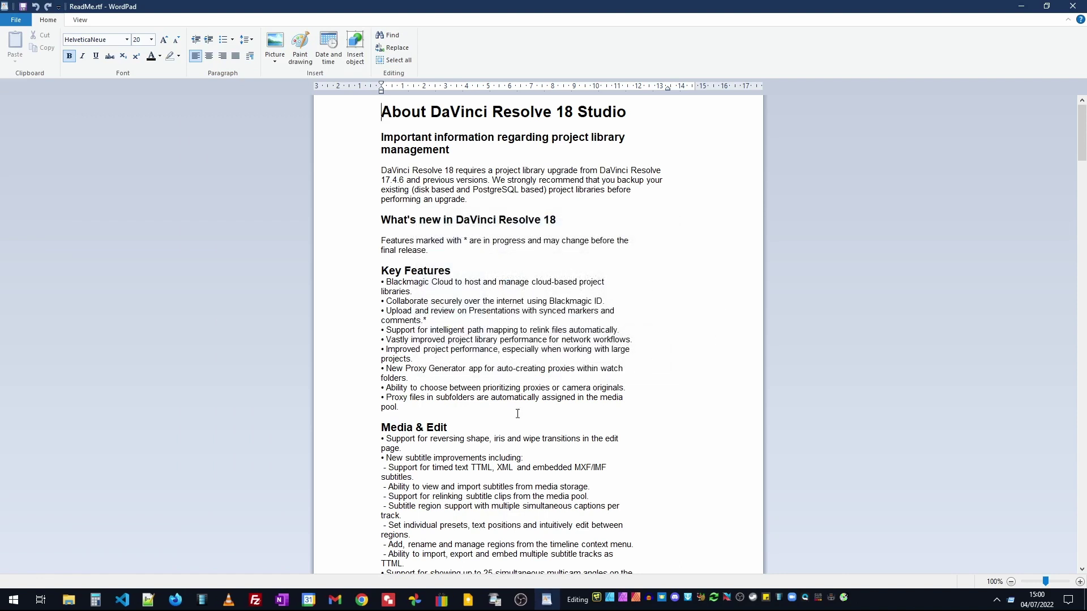
scroll(517, 414, "down", 6)
scroll(518, 413, "down", 5)
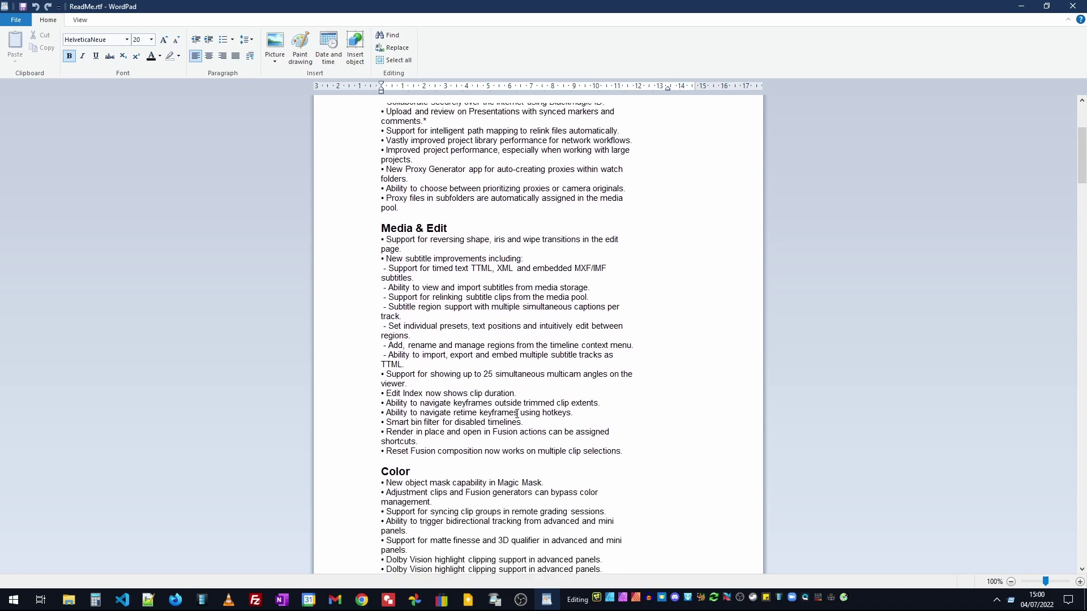
scroll(516, 413, "down", 3)
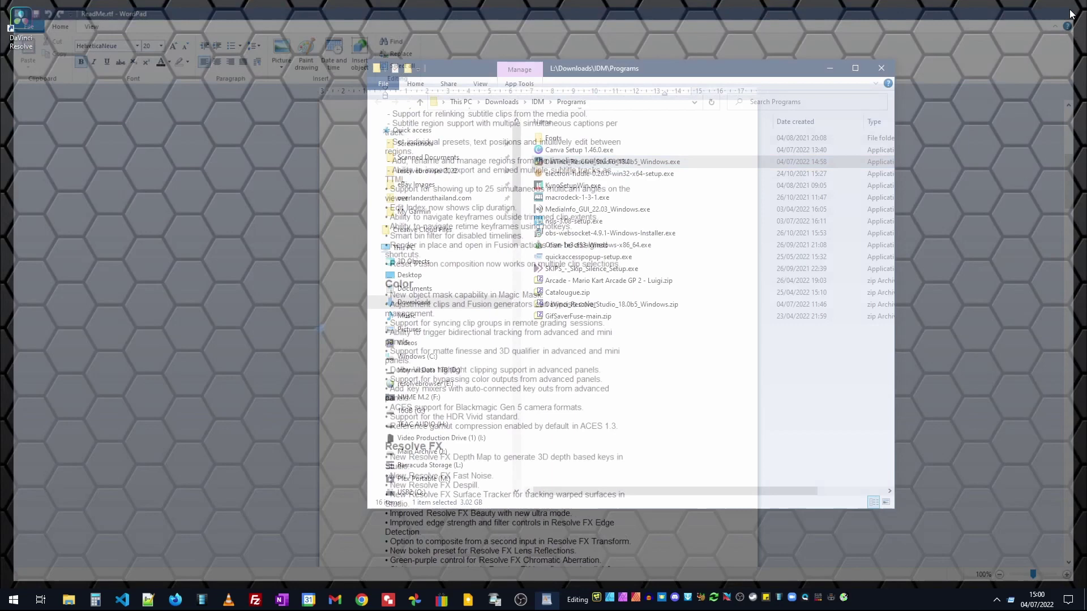
Close the ReadMe, delete the Resolve installer, close Programs, and launch Resolve from its shortcut
left_click(1072, 6)
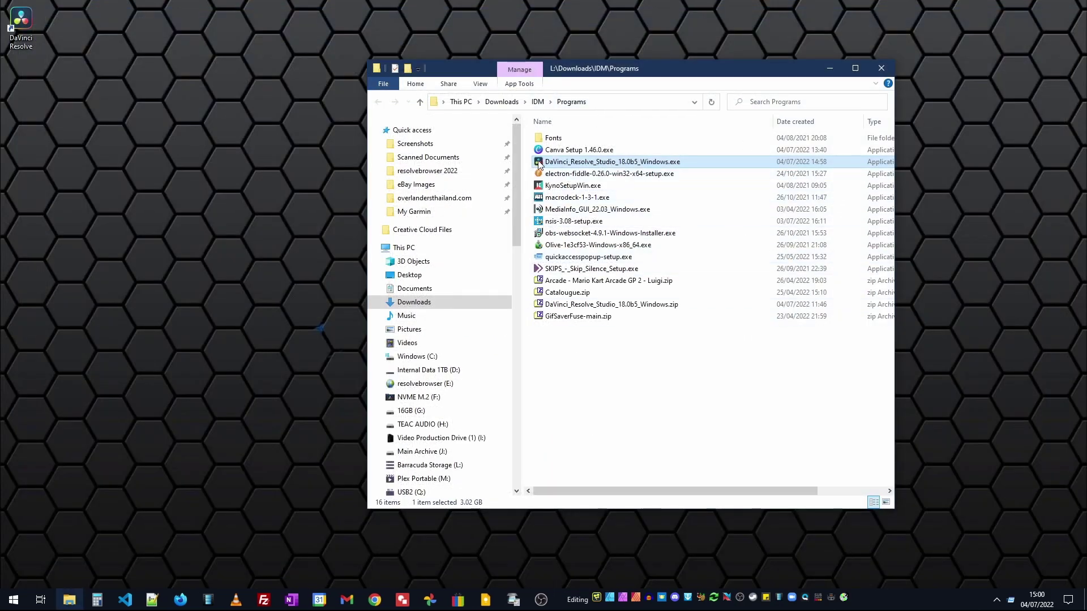
key("Delete")
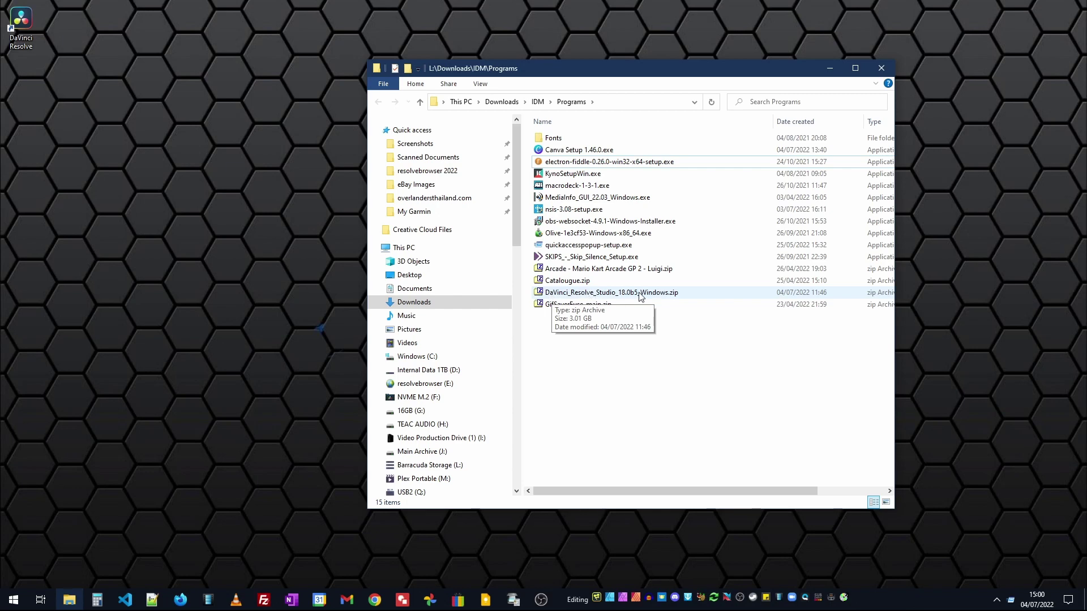
left_click(891, 72)
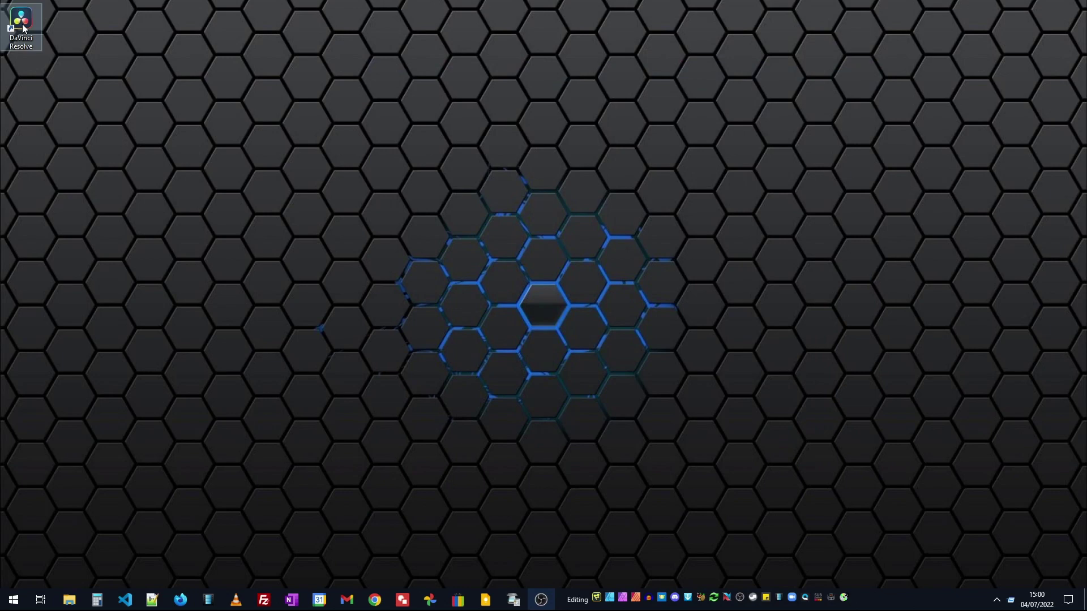
left_click_drag(19, 24, 607, 601)
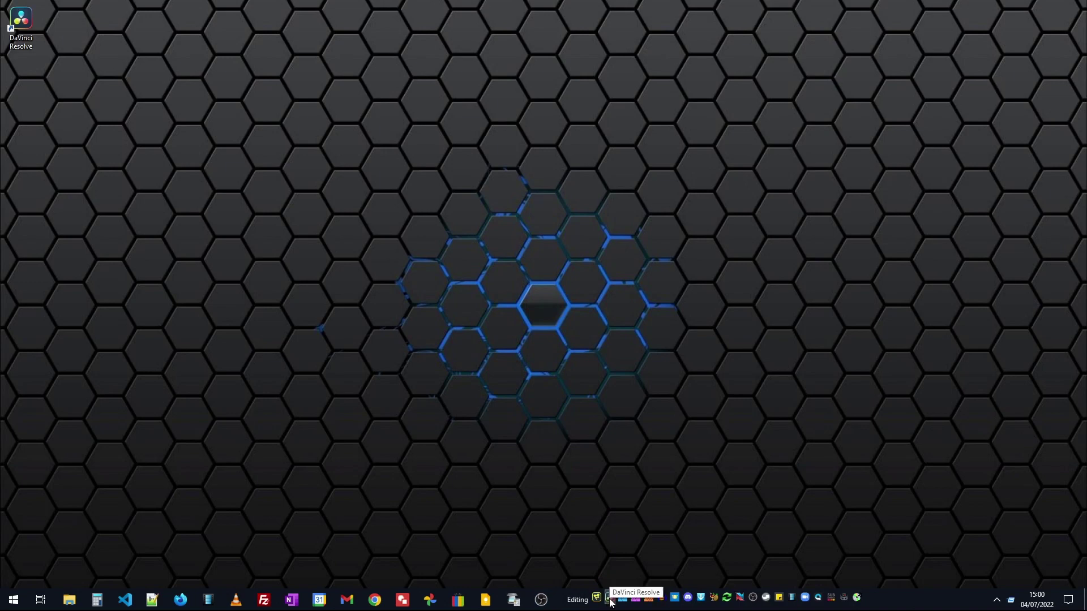
left_click_drag(20, 27, 537, 311)
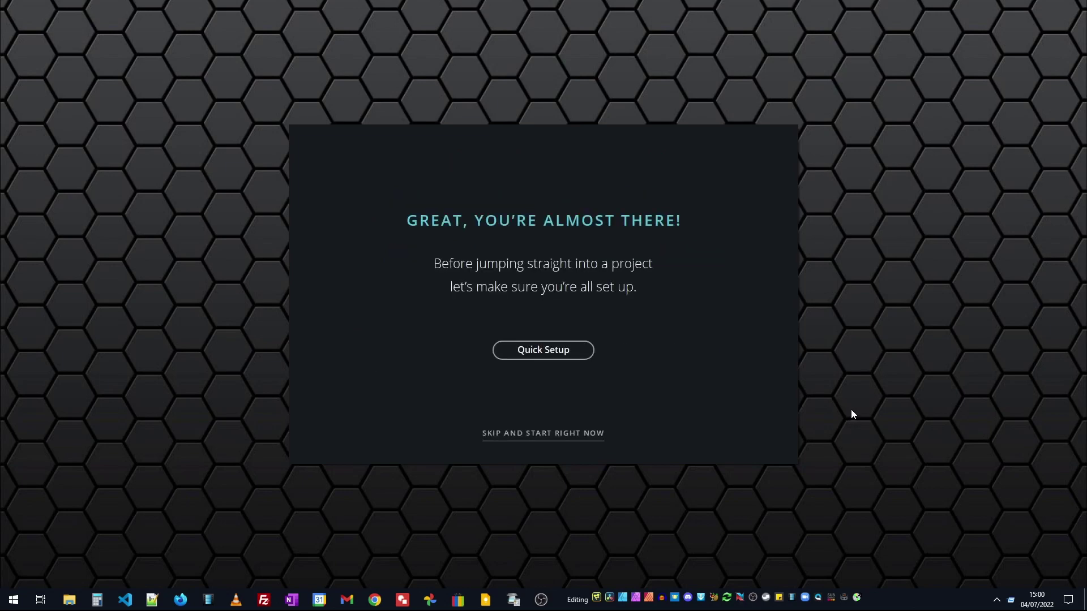
Run Quick Setup with an HD 1080 project, default media location and DaVinci Resolve keyboard layout
left_click(537, 352)
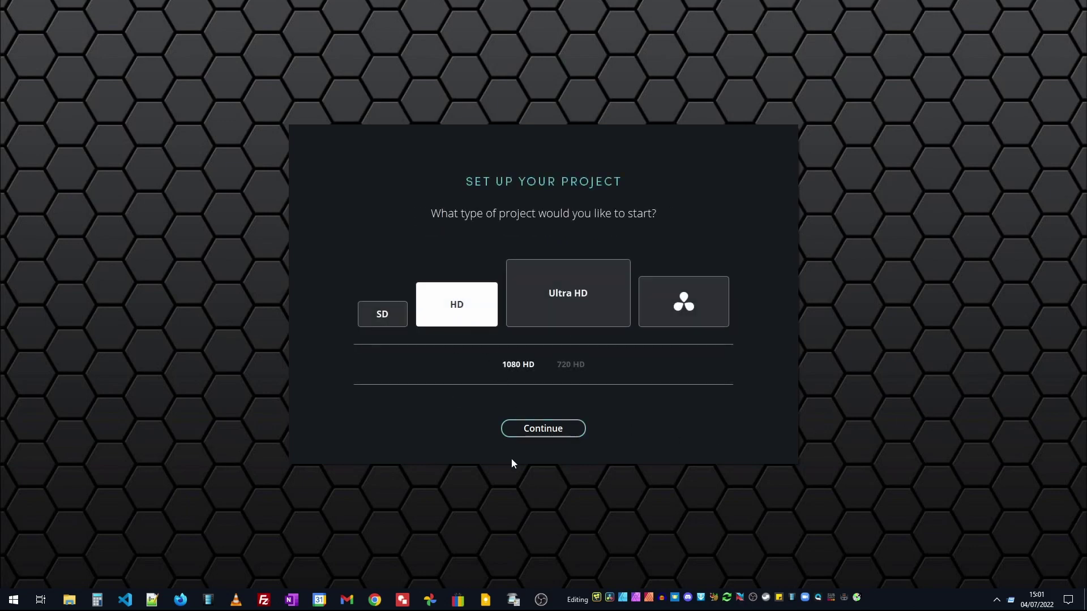
left_click(543, 433)
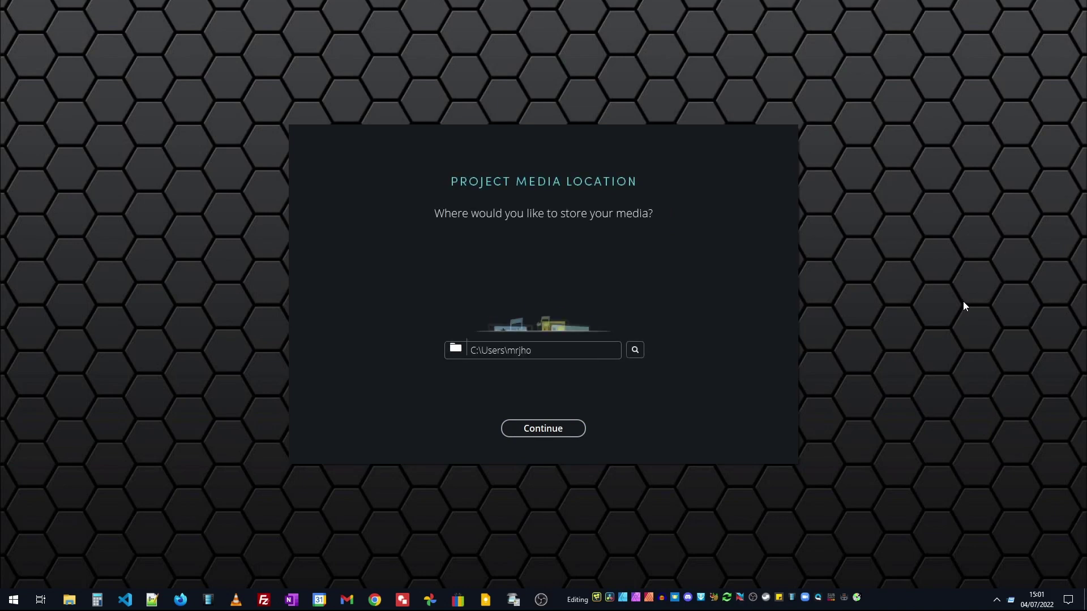
left_click(532, 433)
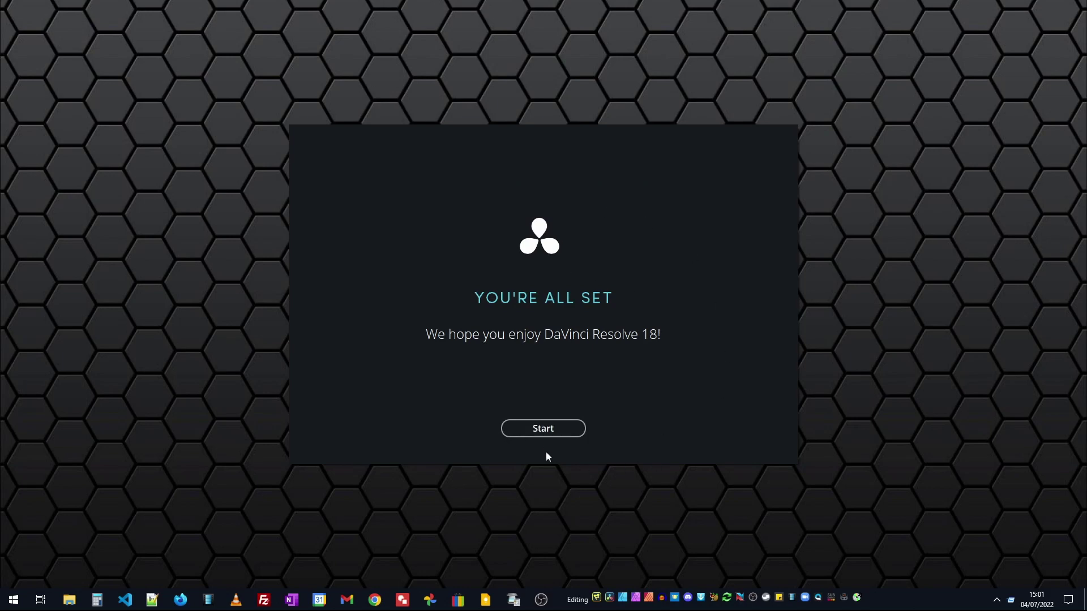
left_click(544, 434)
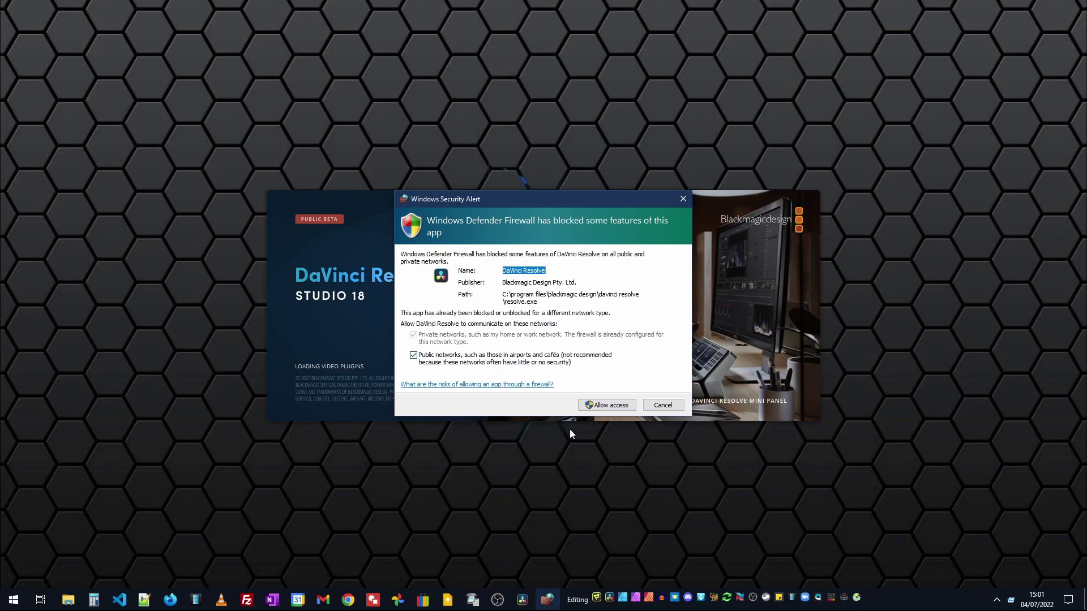
Allow DaVinci Resolve and FusionScript services through Windows Defender Firewall
left_click(606, 407)
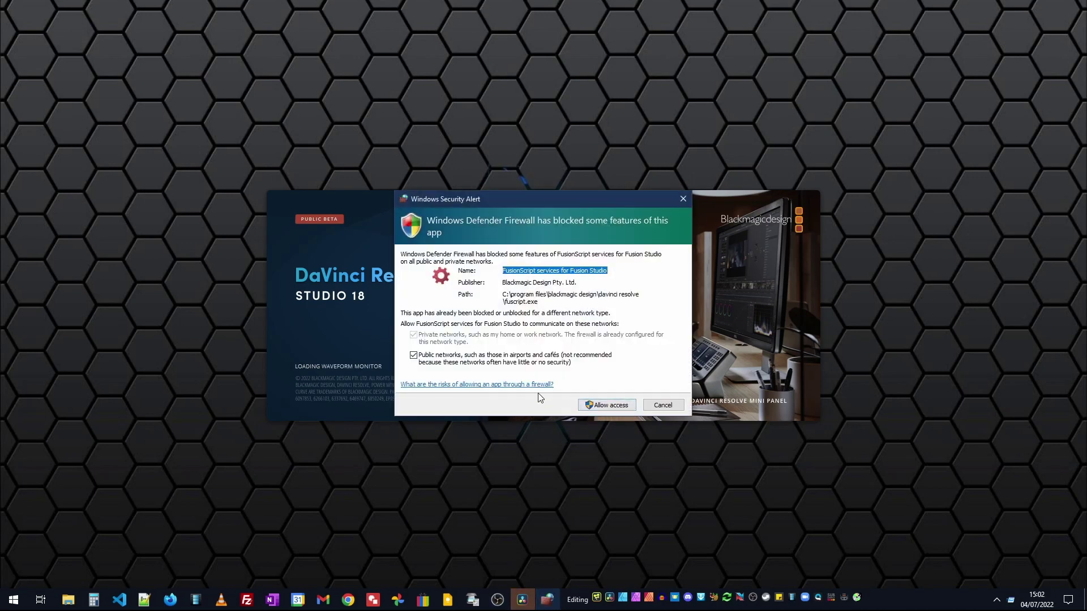
left_click(600, 405)
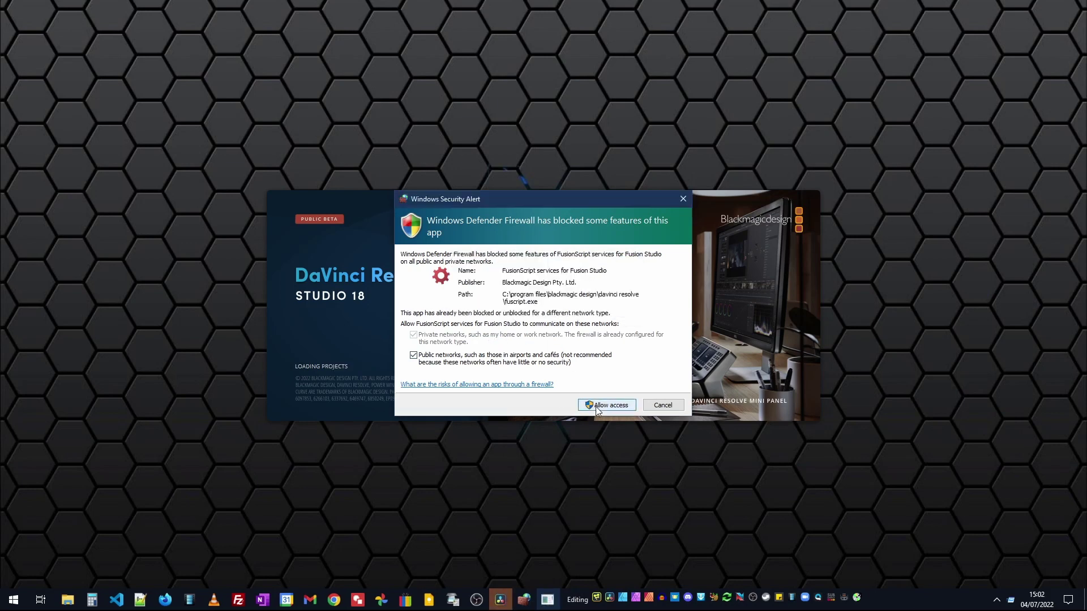
left_click(600, 405)
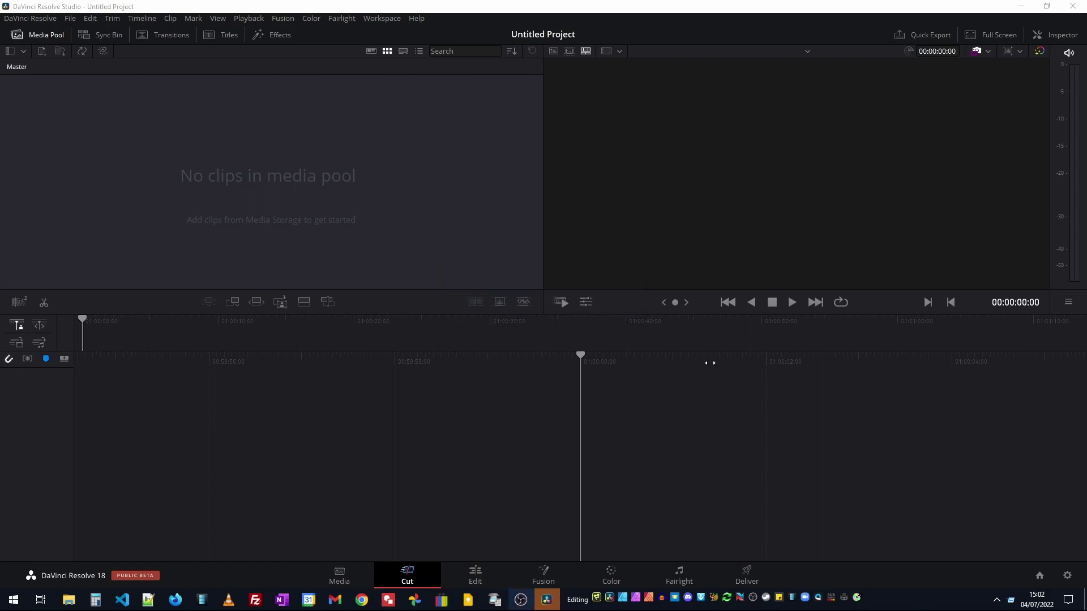
Switch Resolve to Full Screen Window from the Workspace menu
left_click(381, 18)
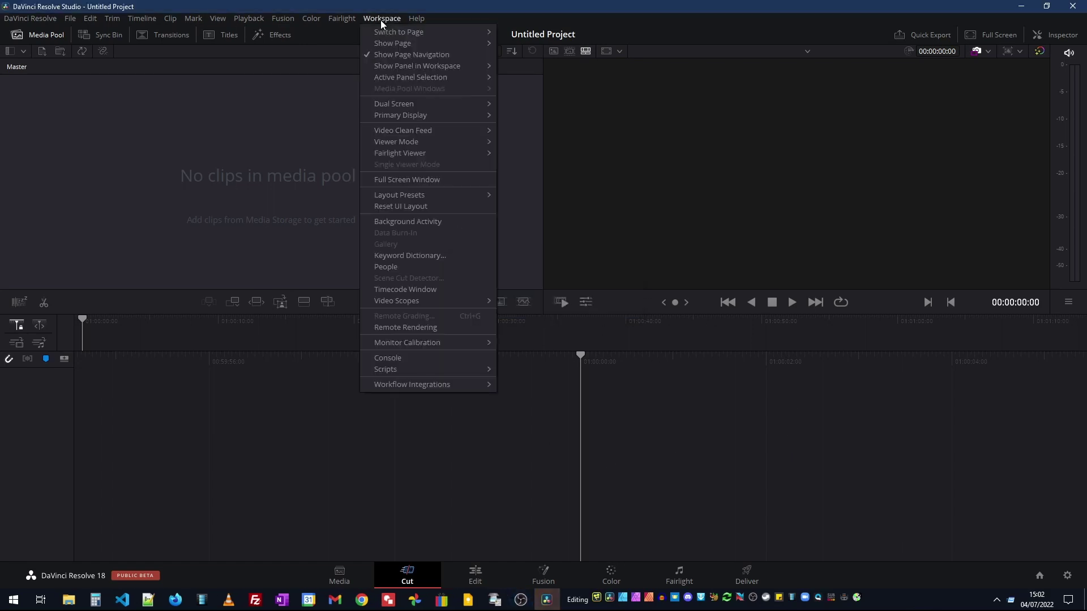
left_click(402, 180)
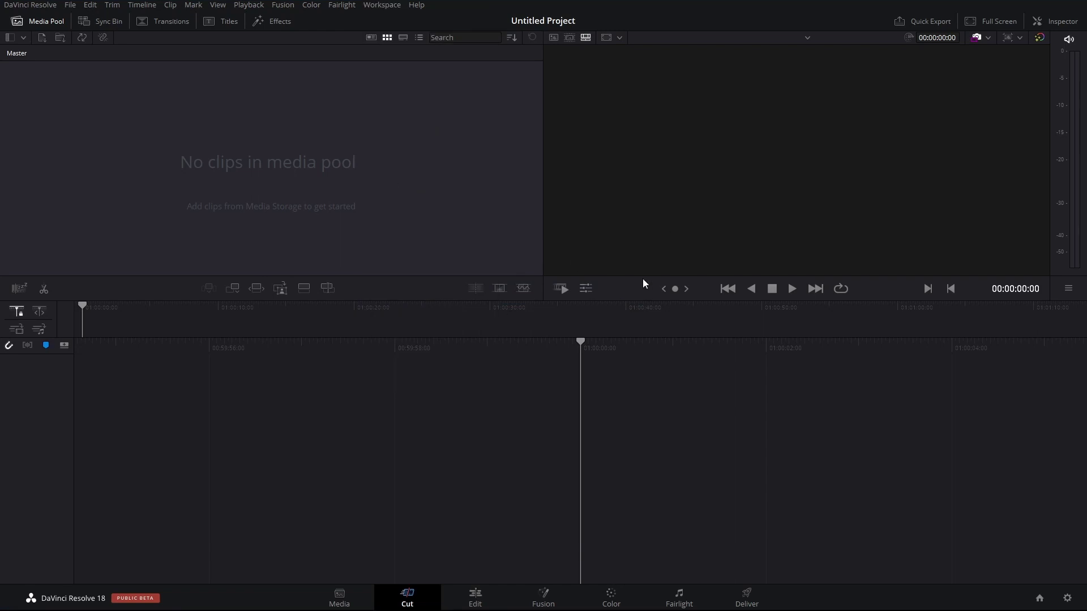